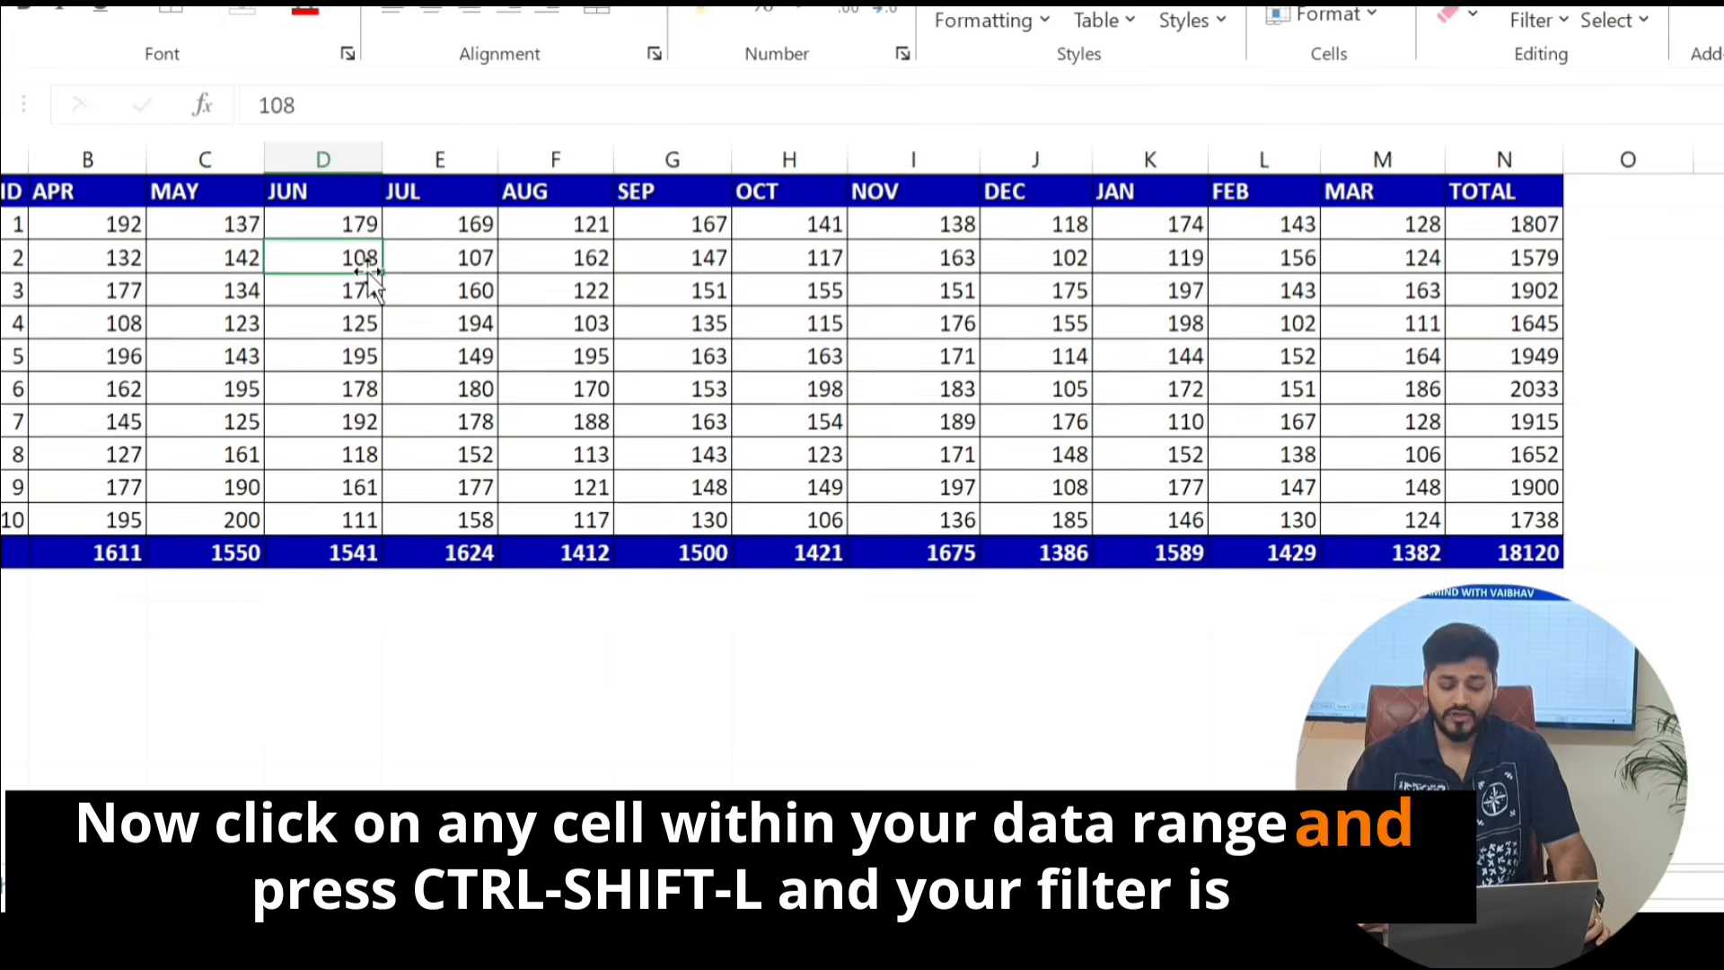
Turn filters on for the monthly table, look through the AUG column's number filter options, and turn filters off again.
key(ctrl+shift+l)
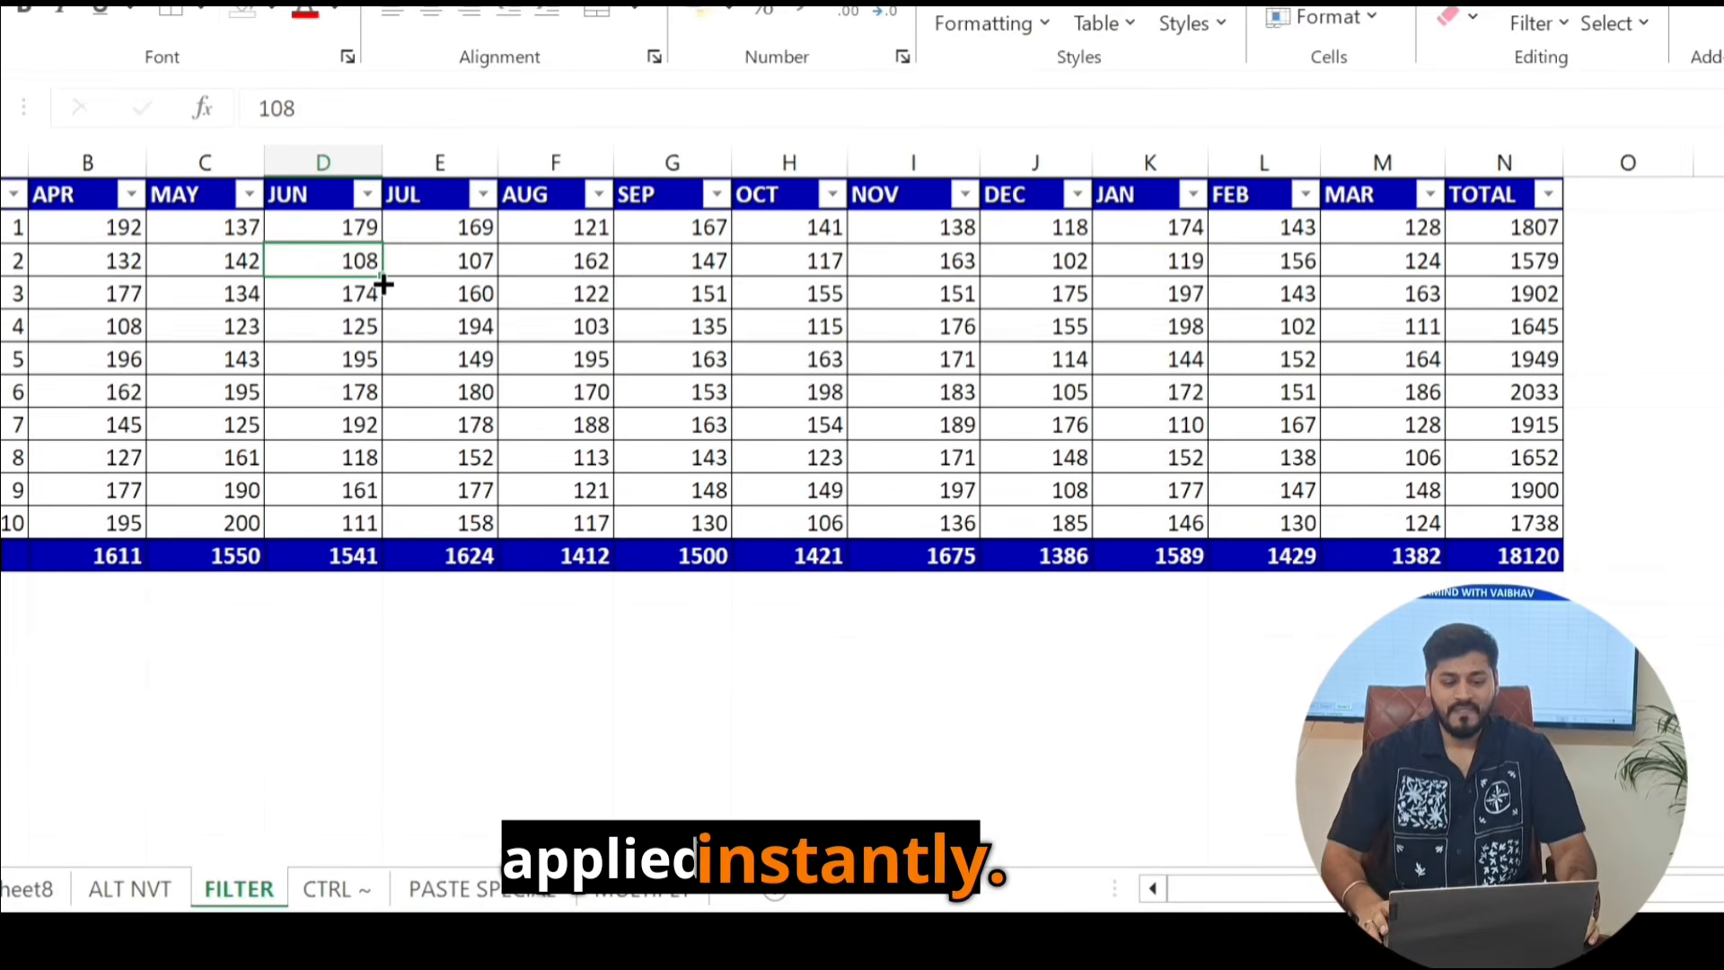
click(598, 195)
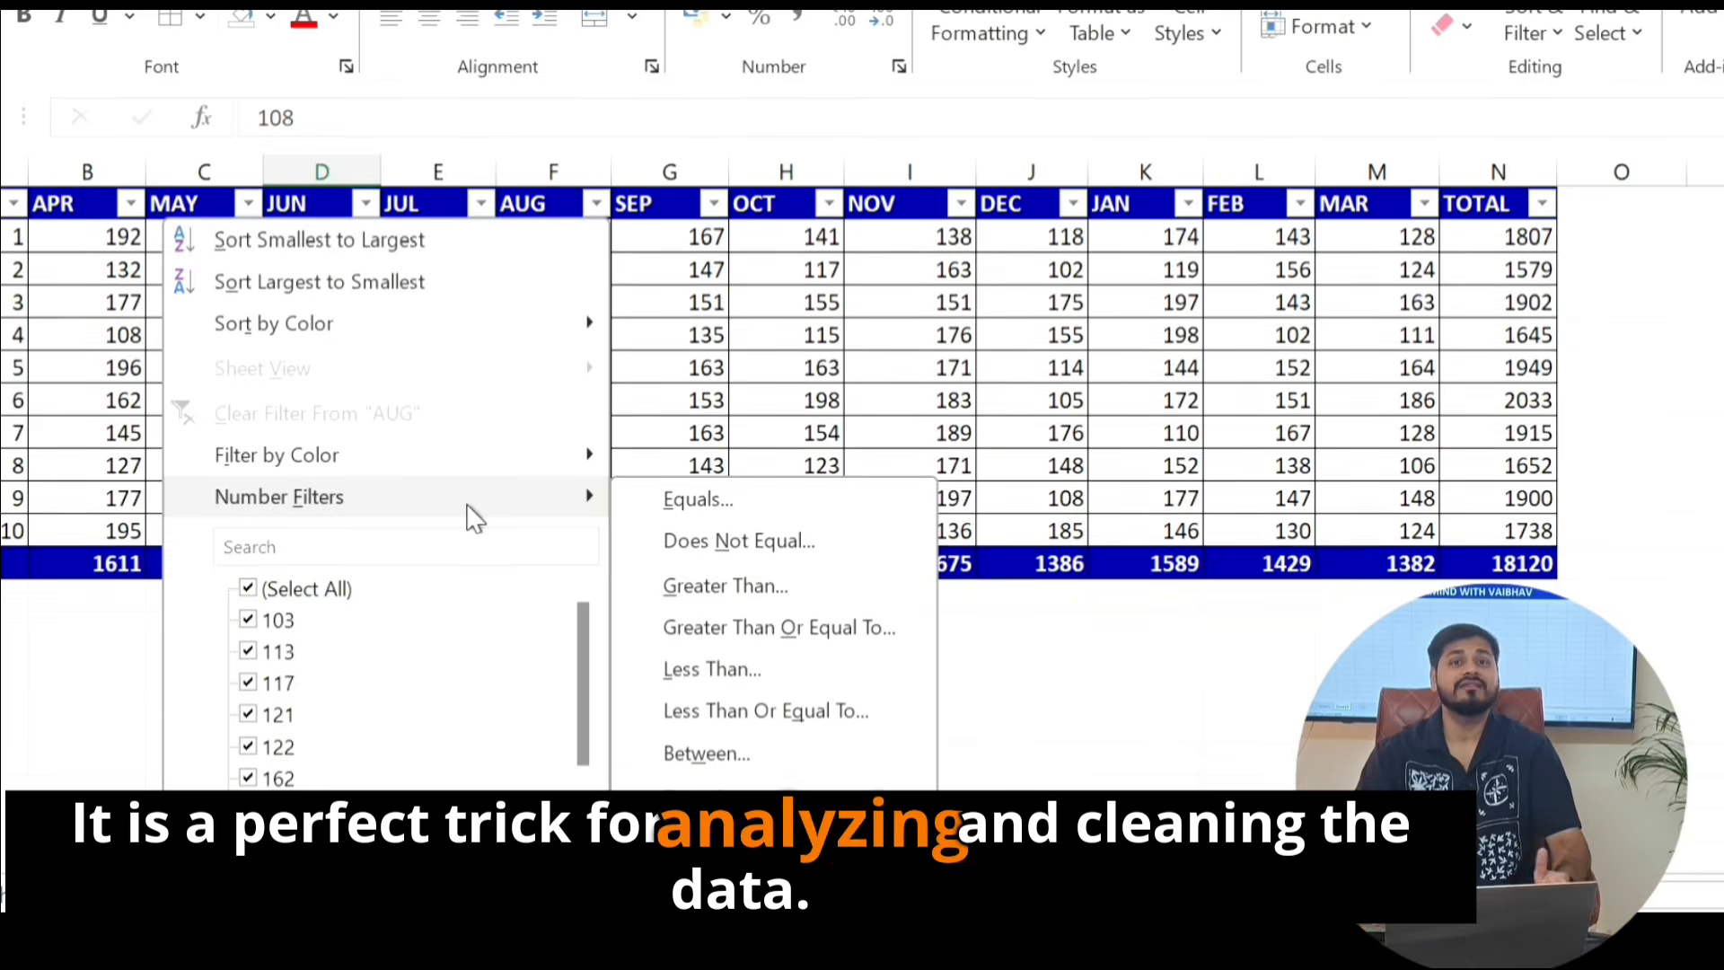
key(Escape)
key(Escape)
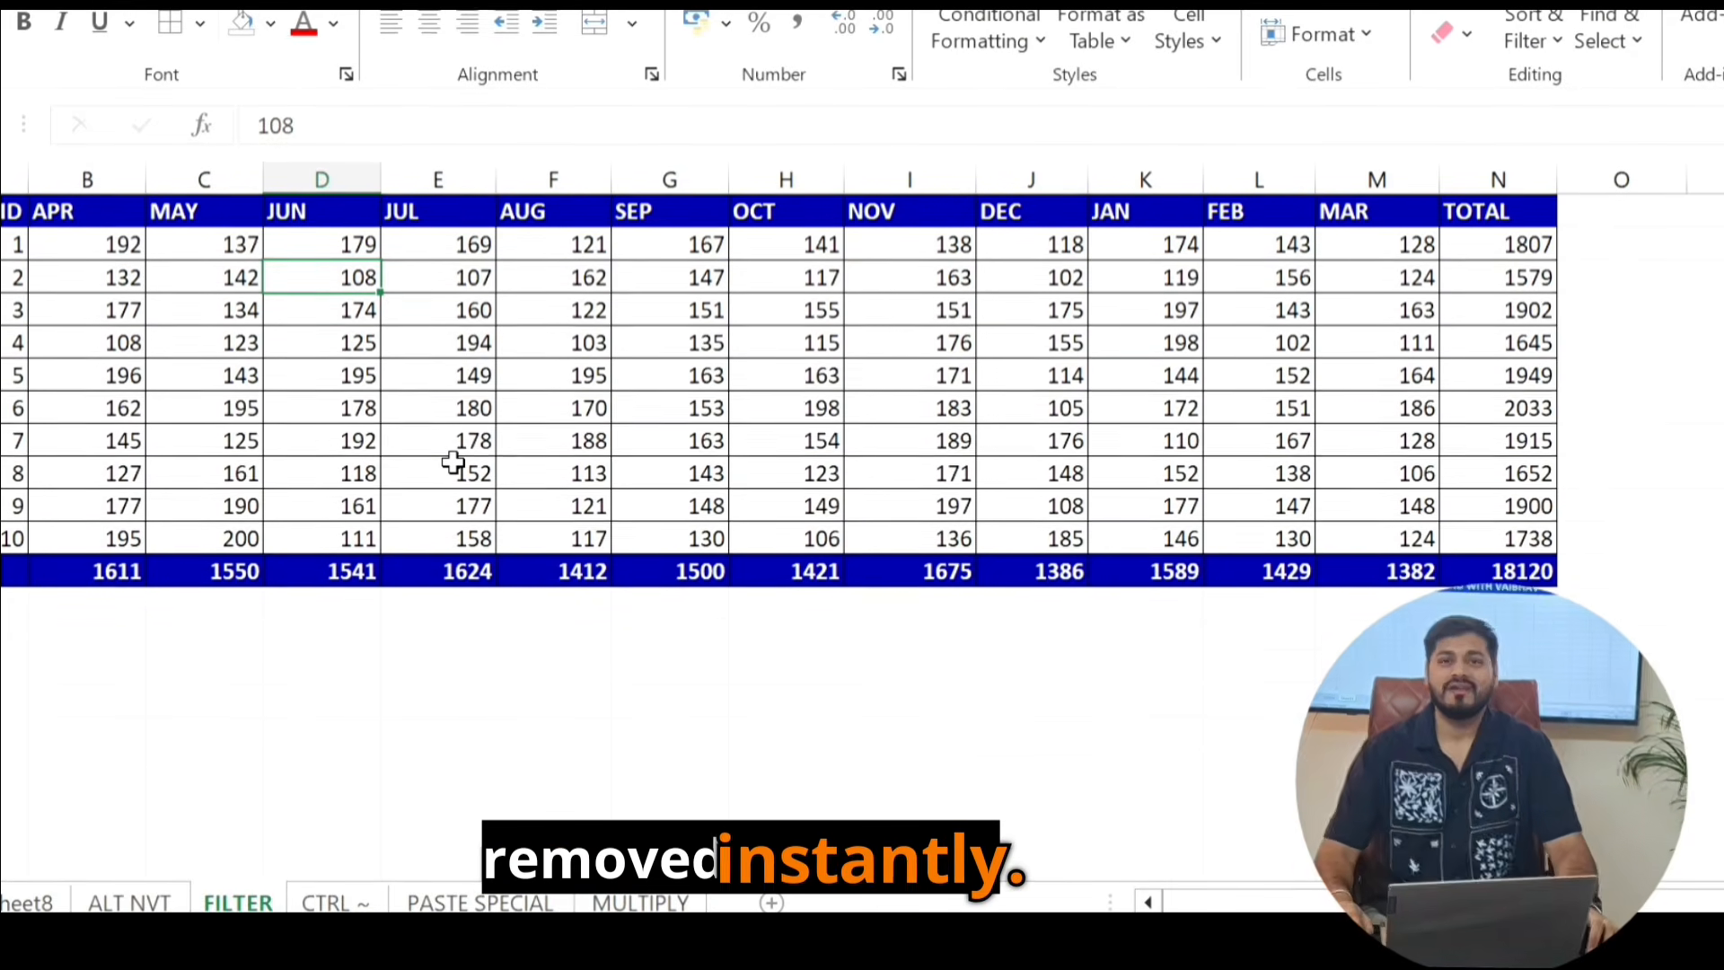
Go to the CTRL ~ sheet and display its formulas instead of values.
click(341, 903)
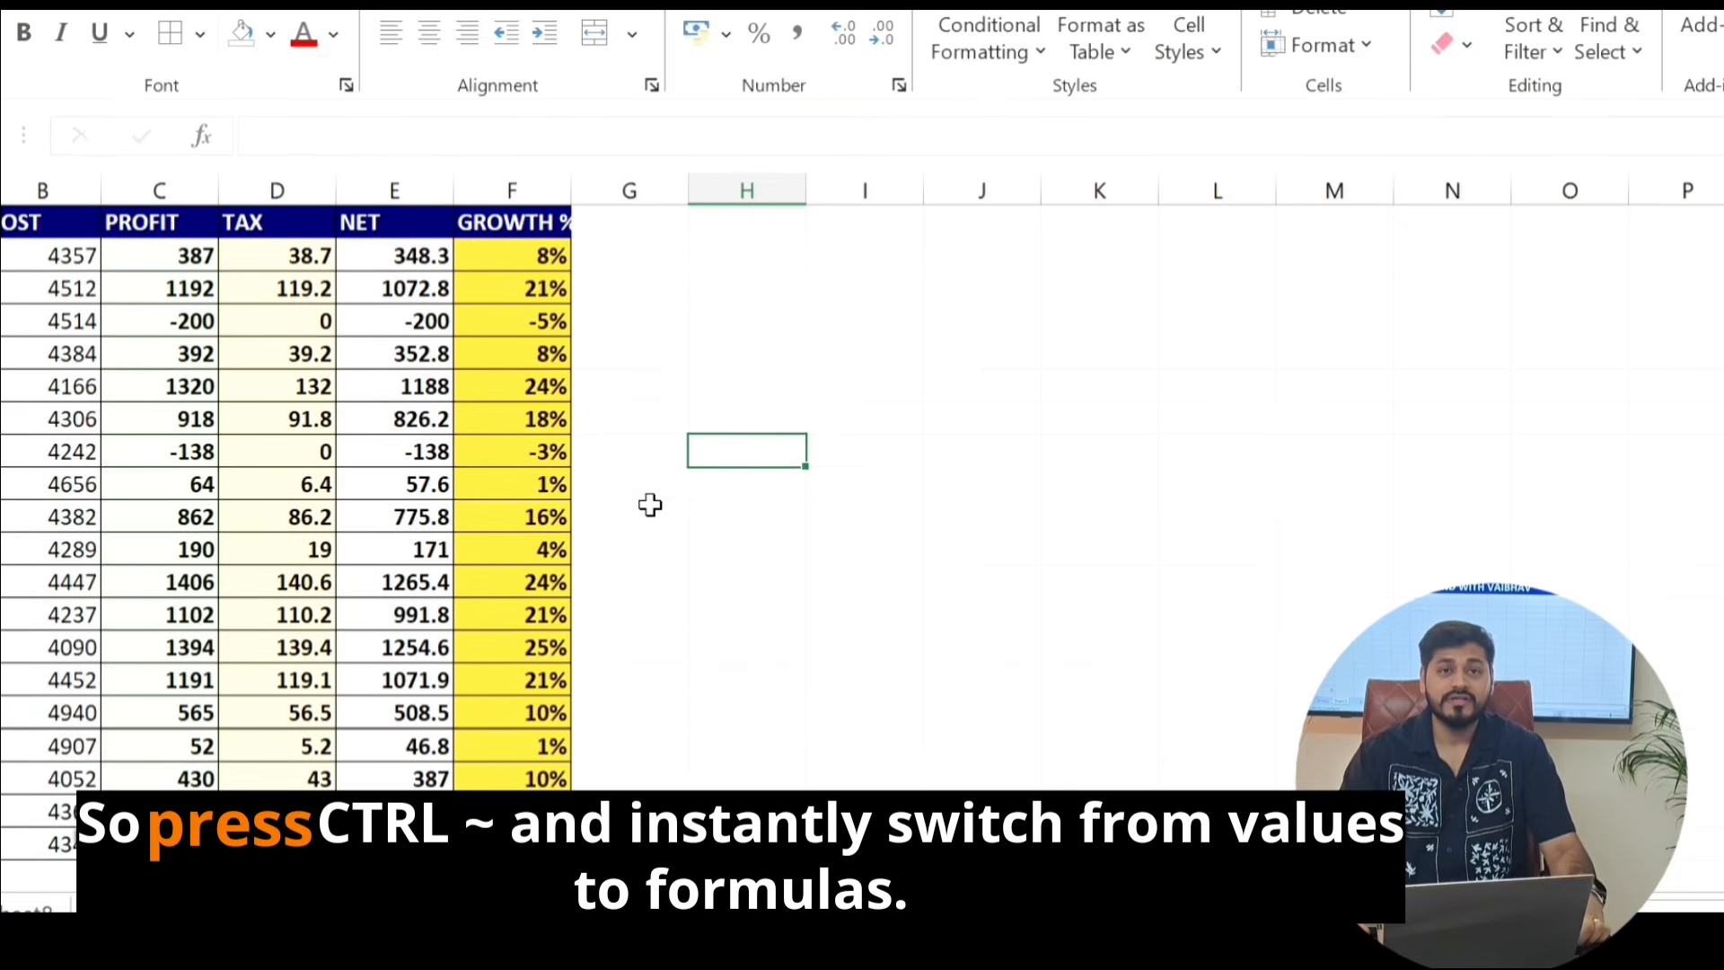
key(ctrl+grave)
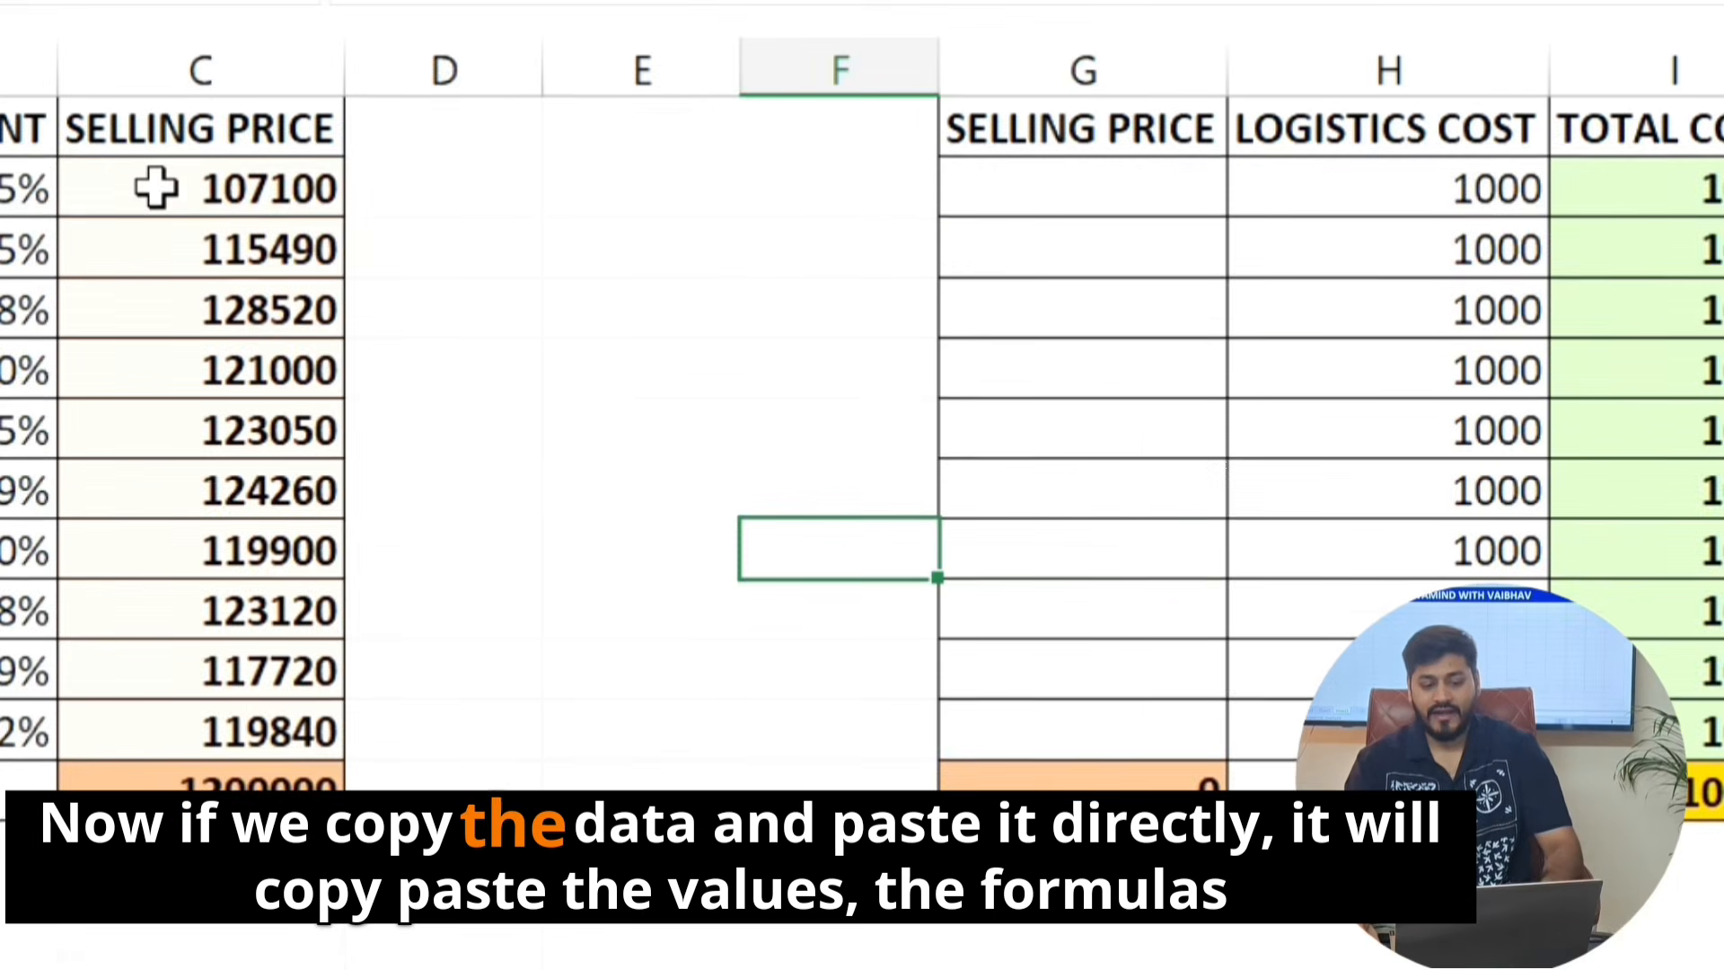
Try a direct copy and paste of the SELLING PRICE figures from column C into column G, and undo it.
drag(148, 223, 205, 474)
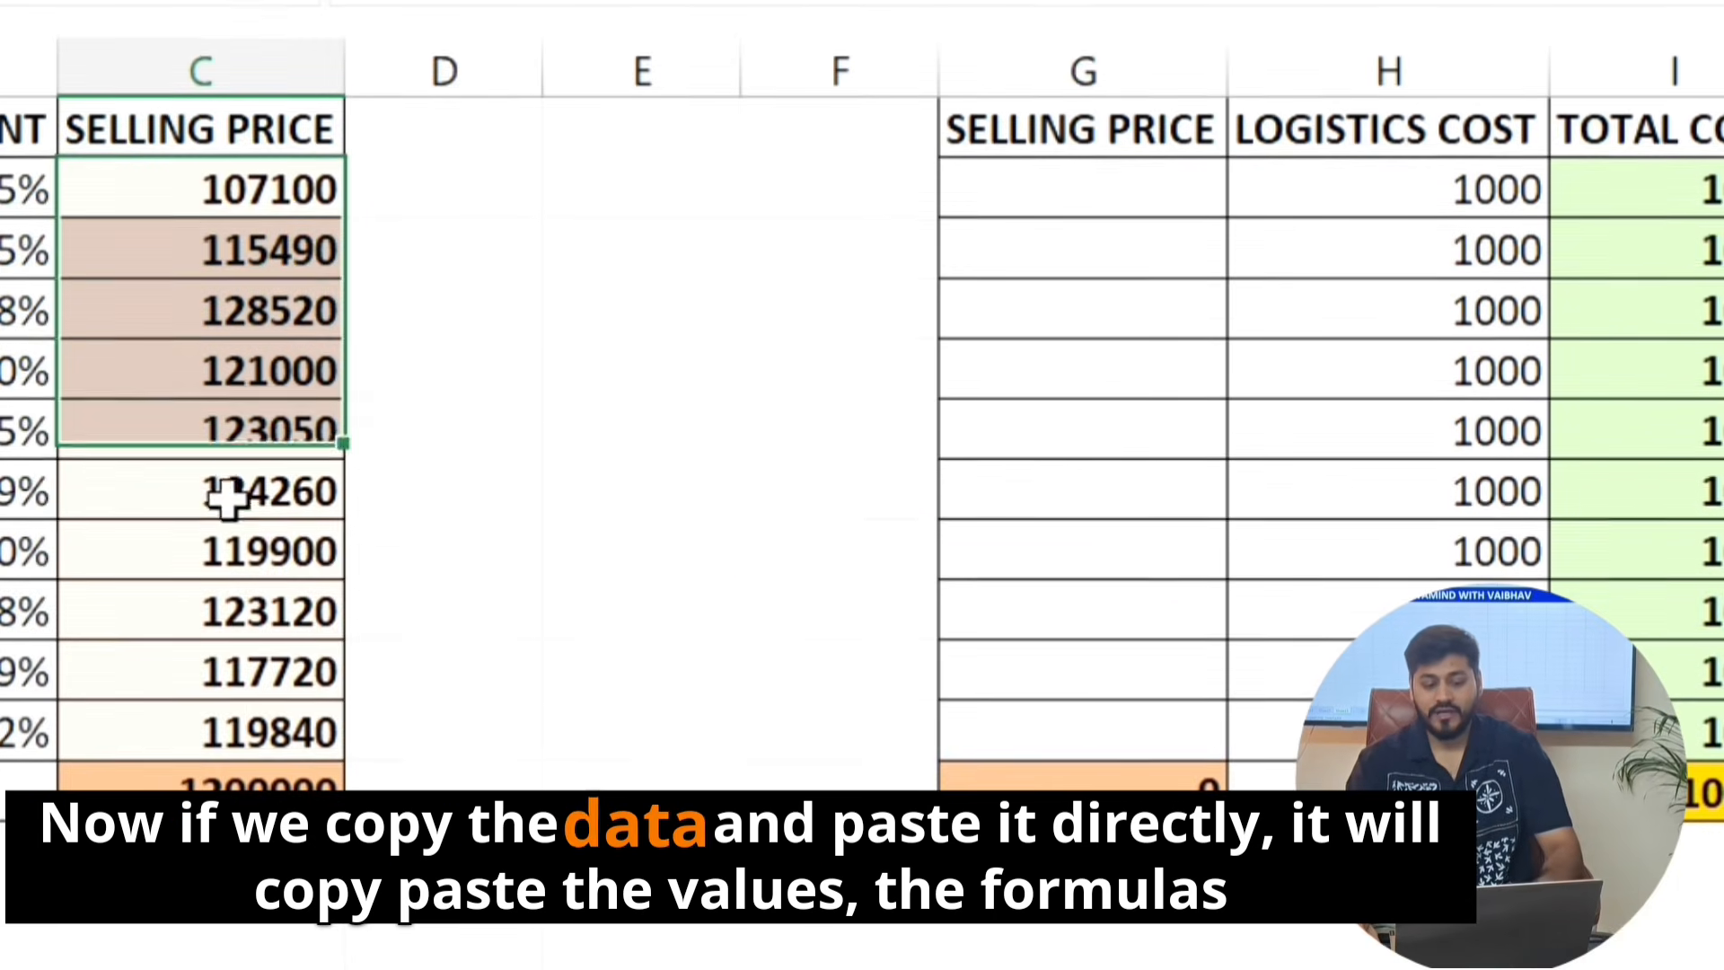
click(1059, 194)
key(ctrl+v)
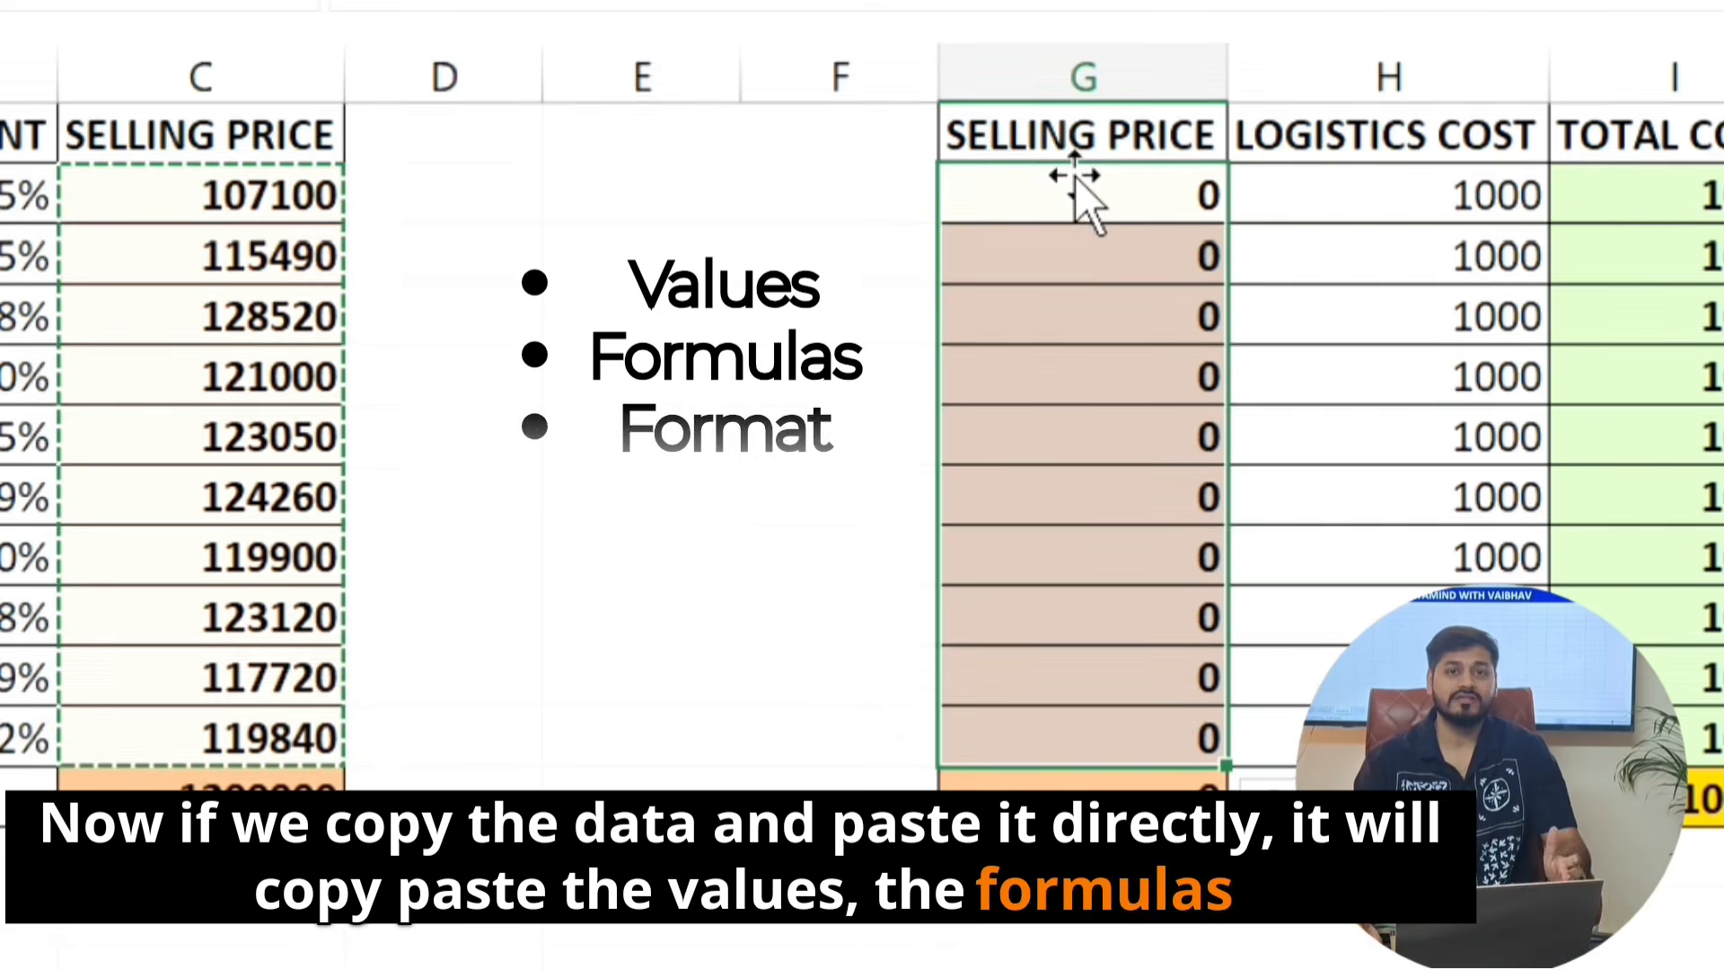
double_click(1089, 191)
key(Escape)
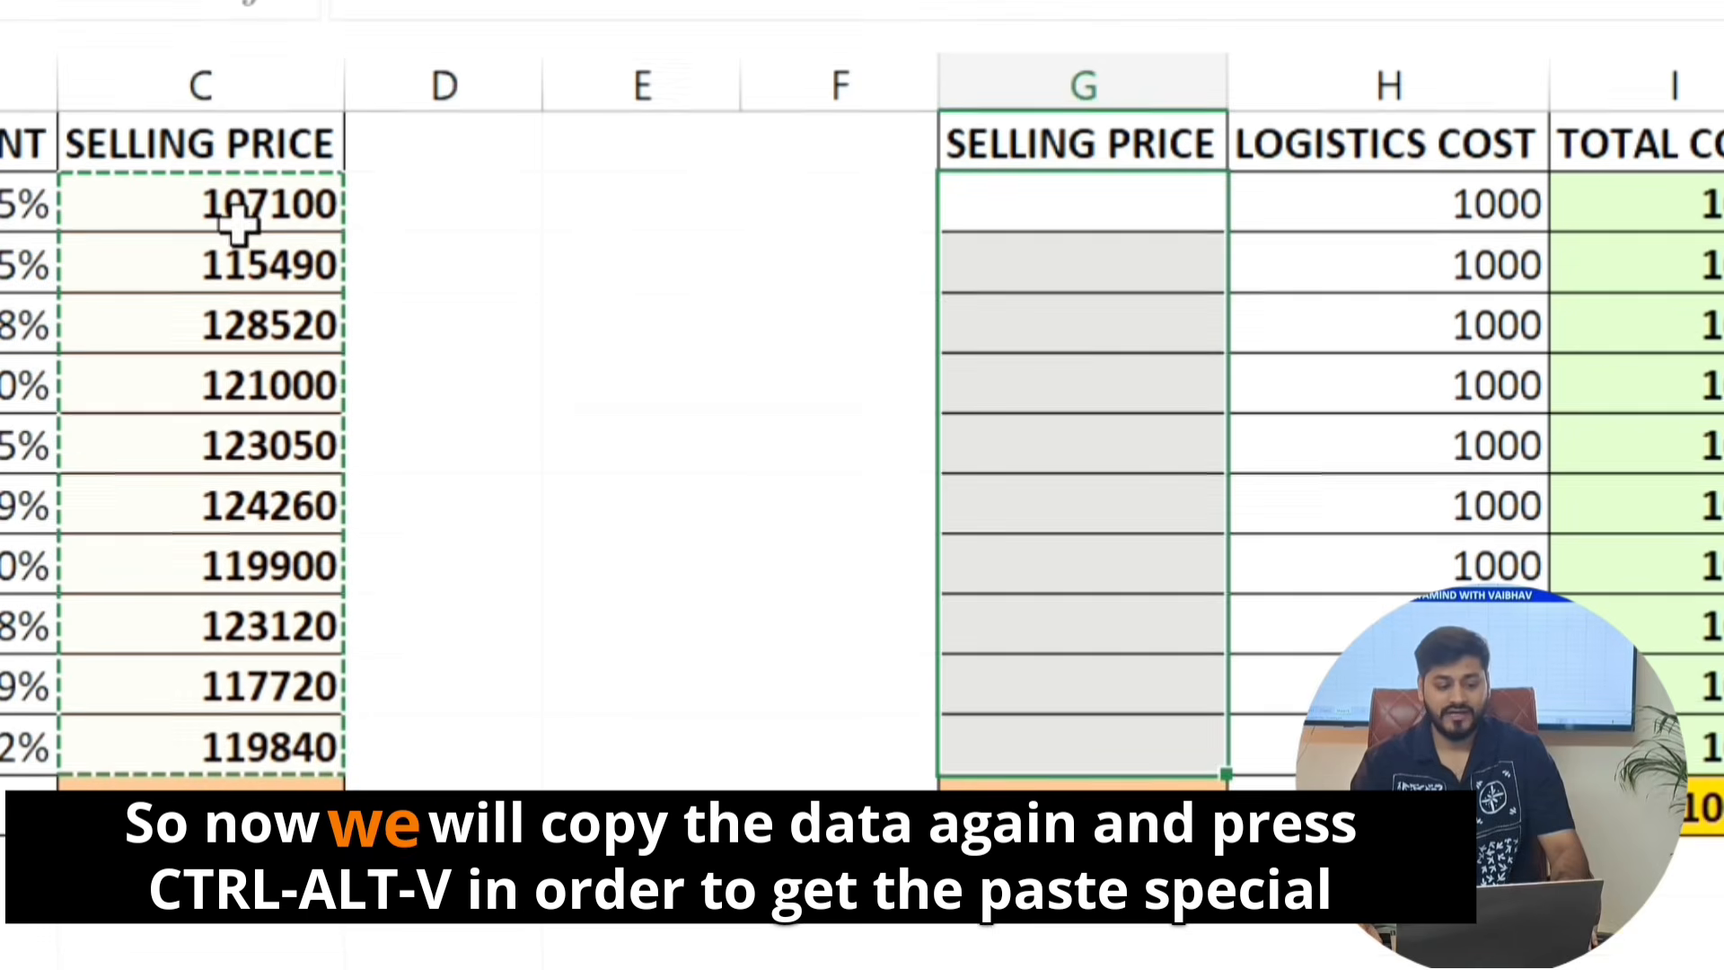
Copy the SELLING PRICE figures in column C and paste only their values into the SELLING PRICE column G.
click(208, 220)
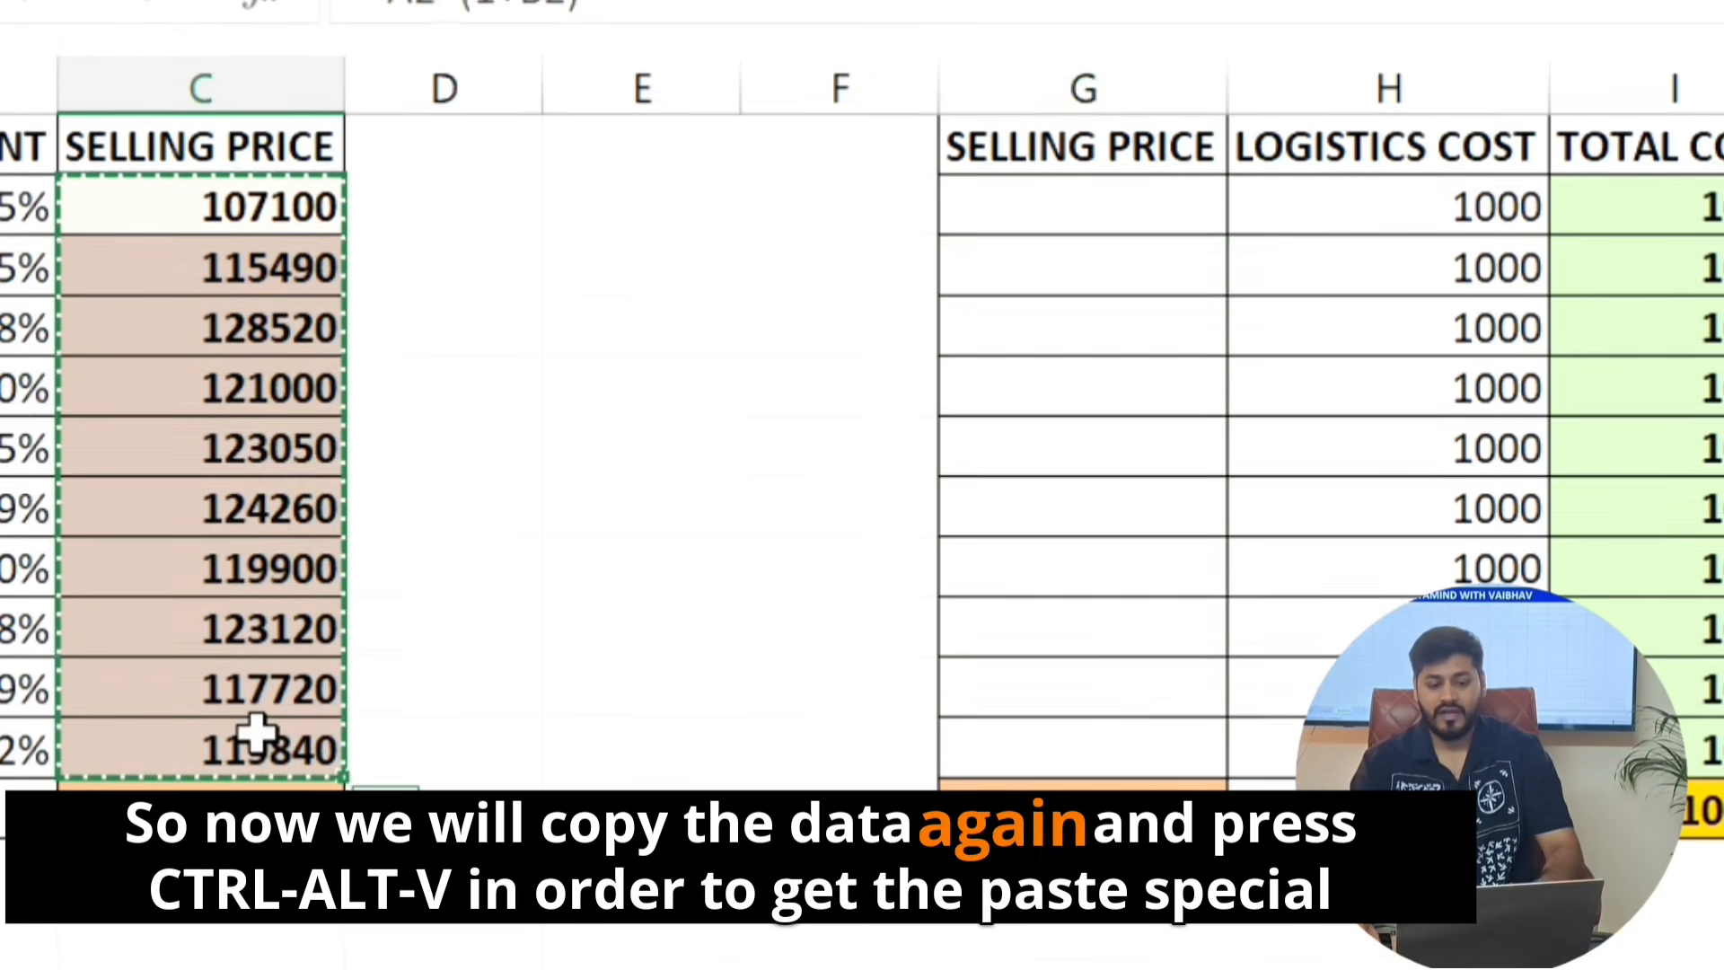
click(999, 212)
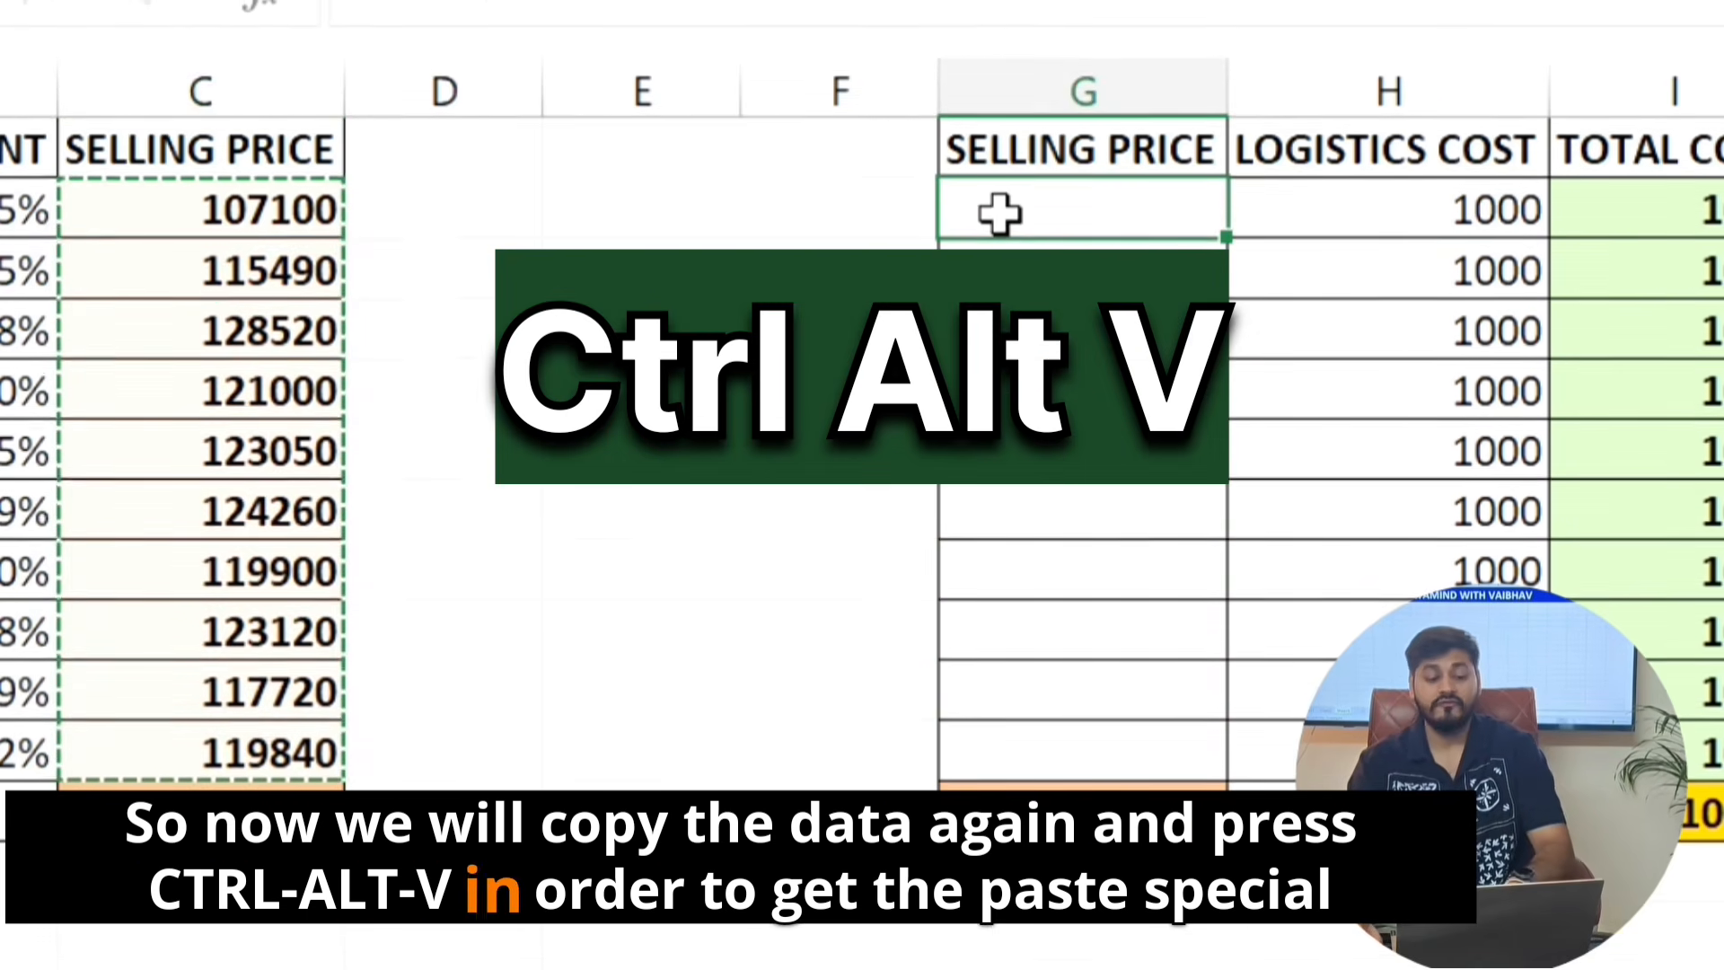
key(ctrl+alt+v)
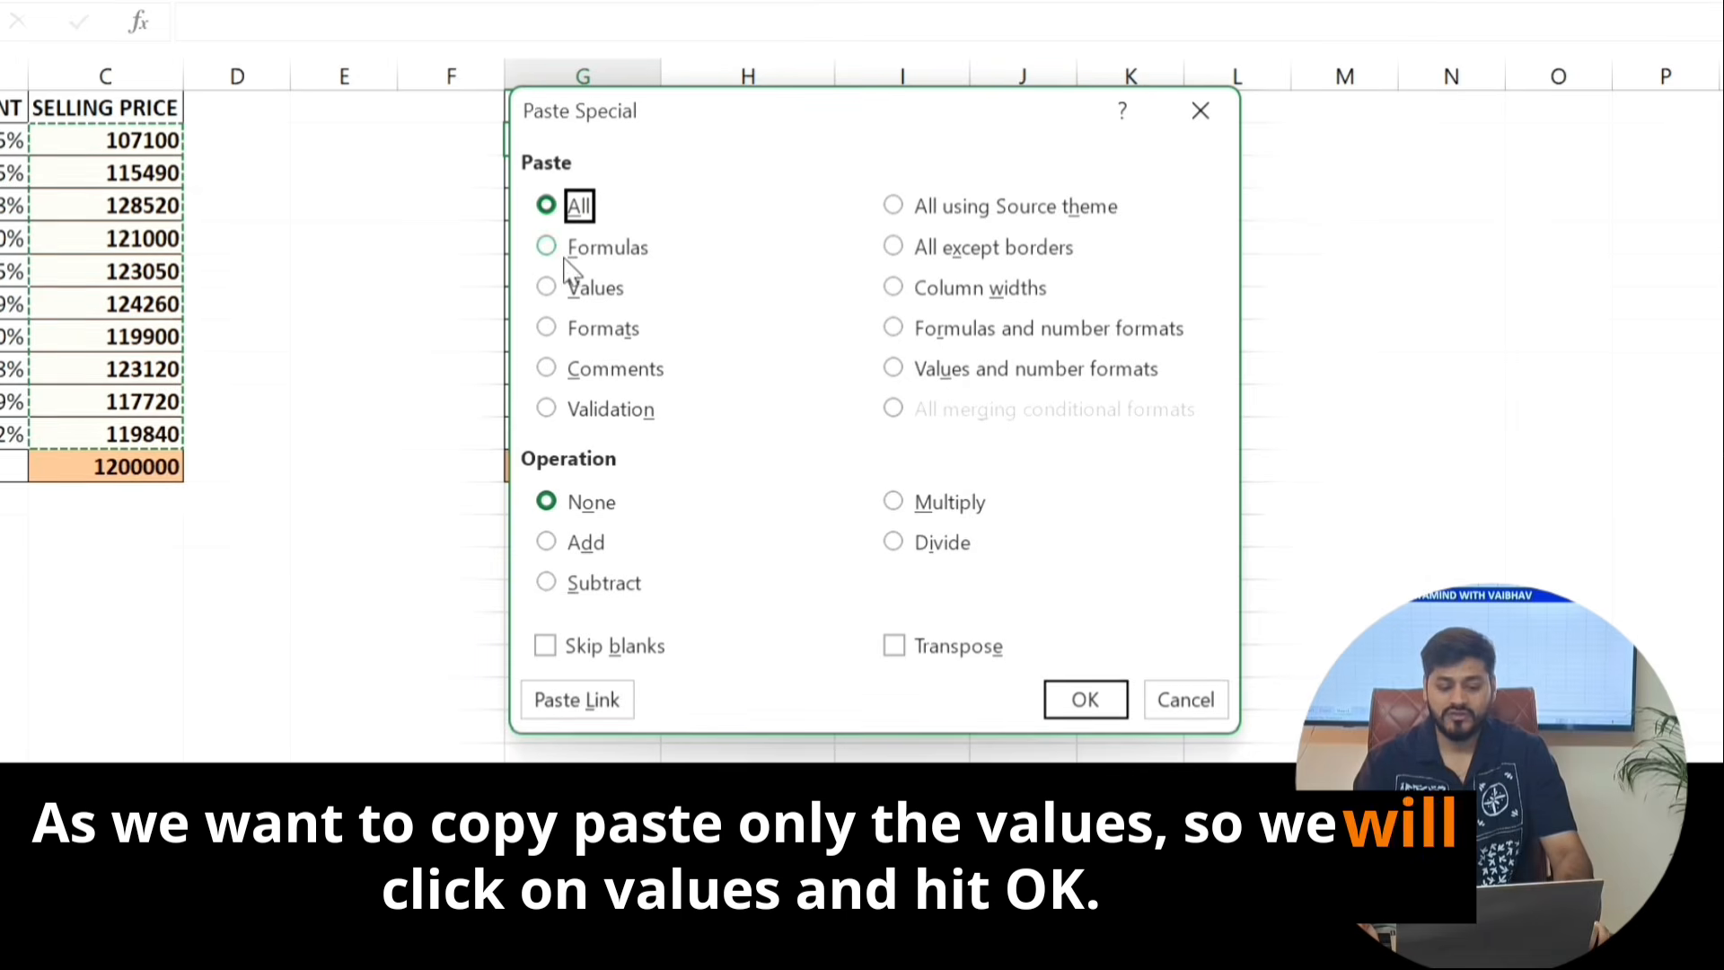
click(1084, 701)
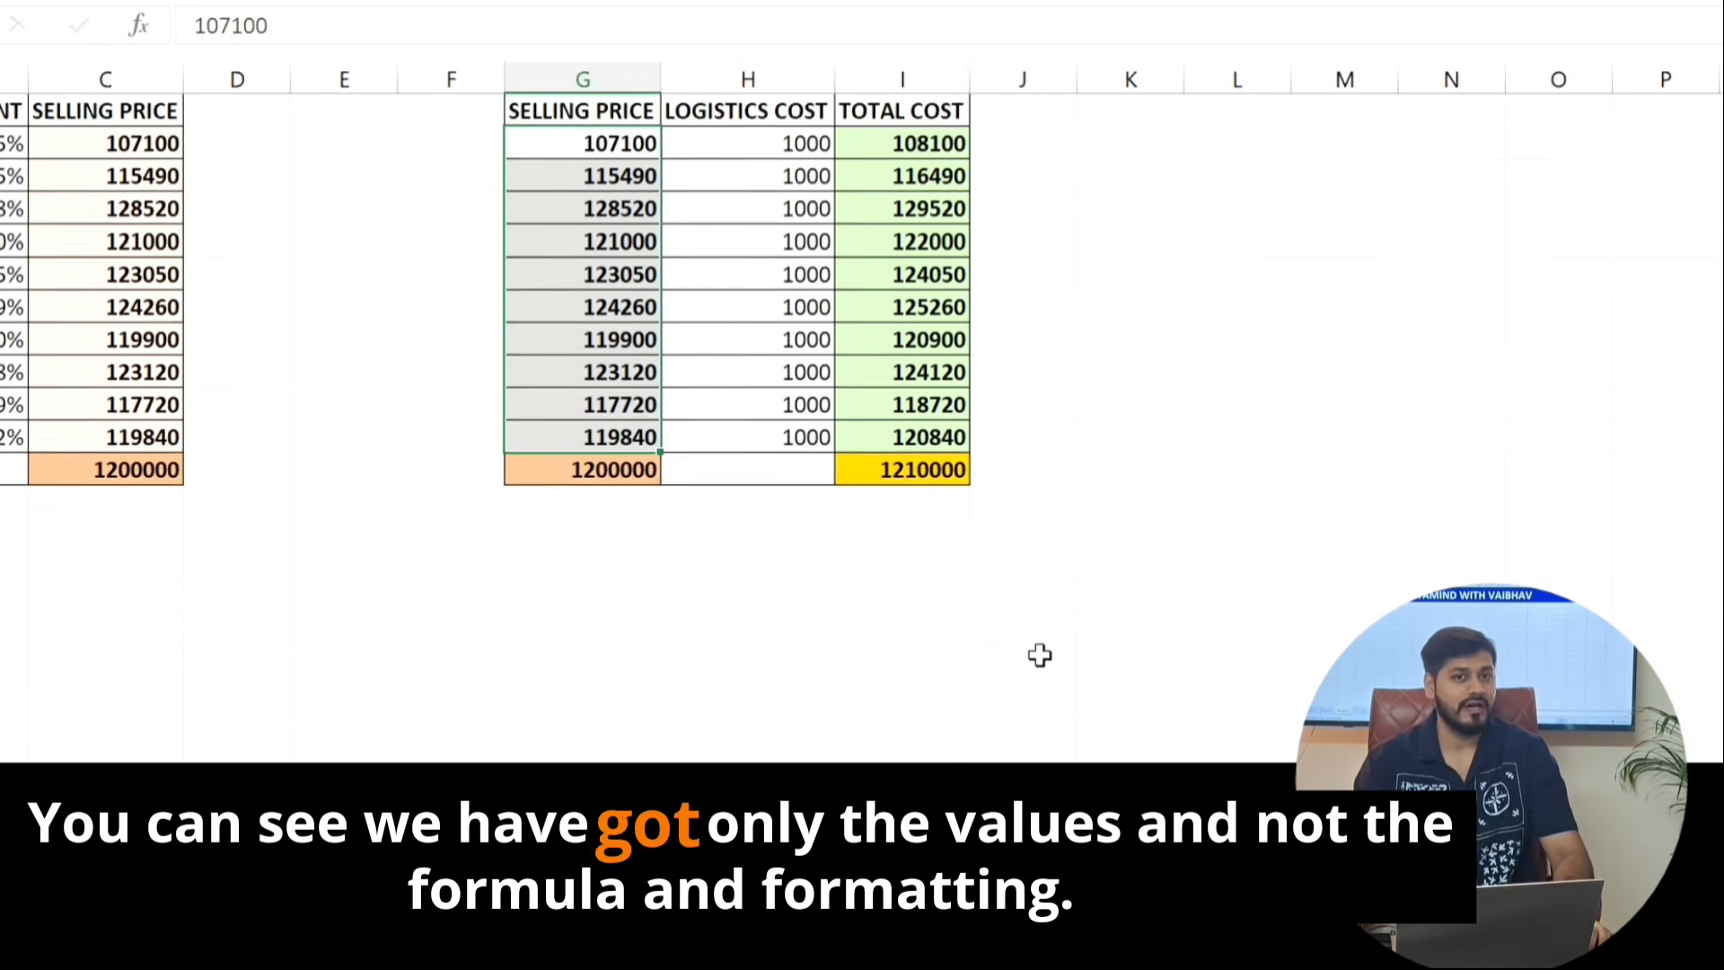
click(1040, 660)
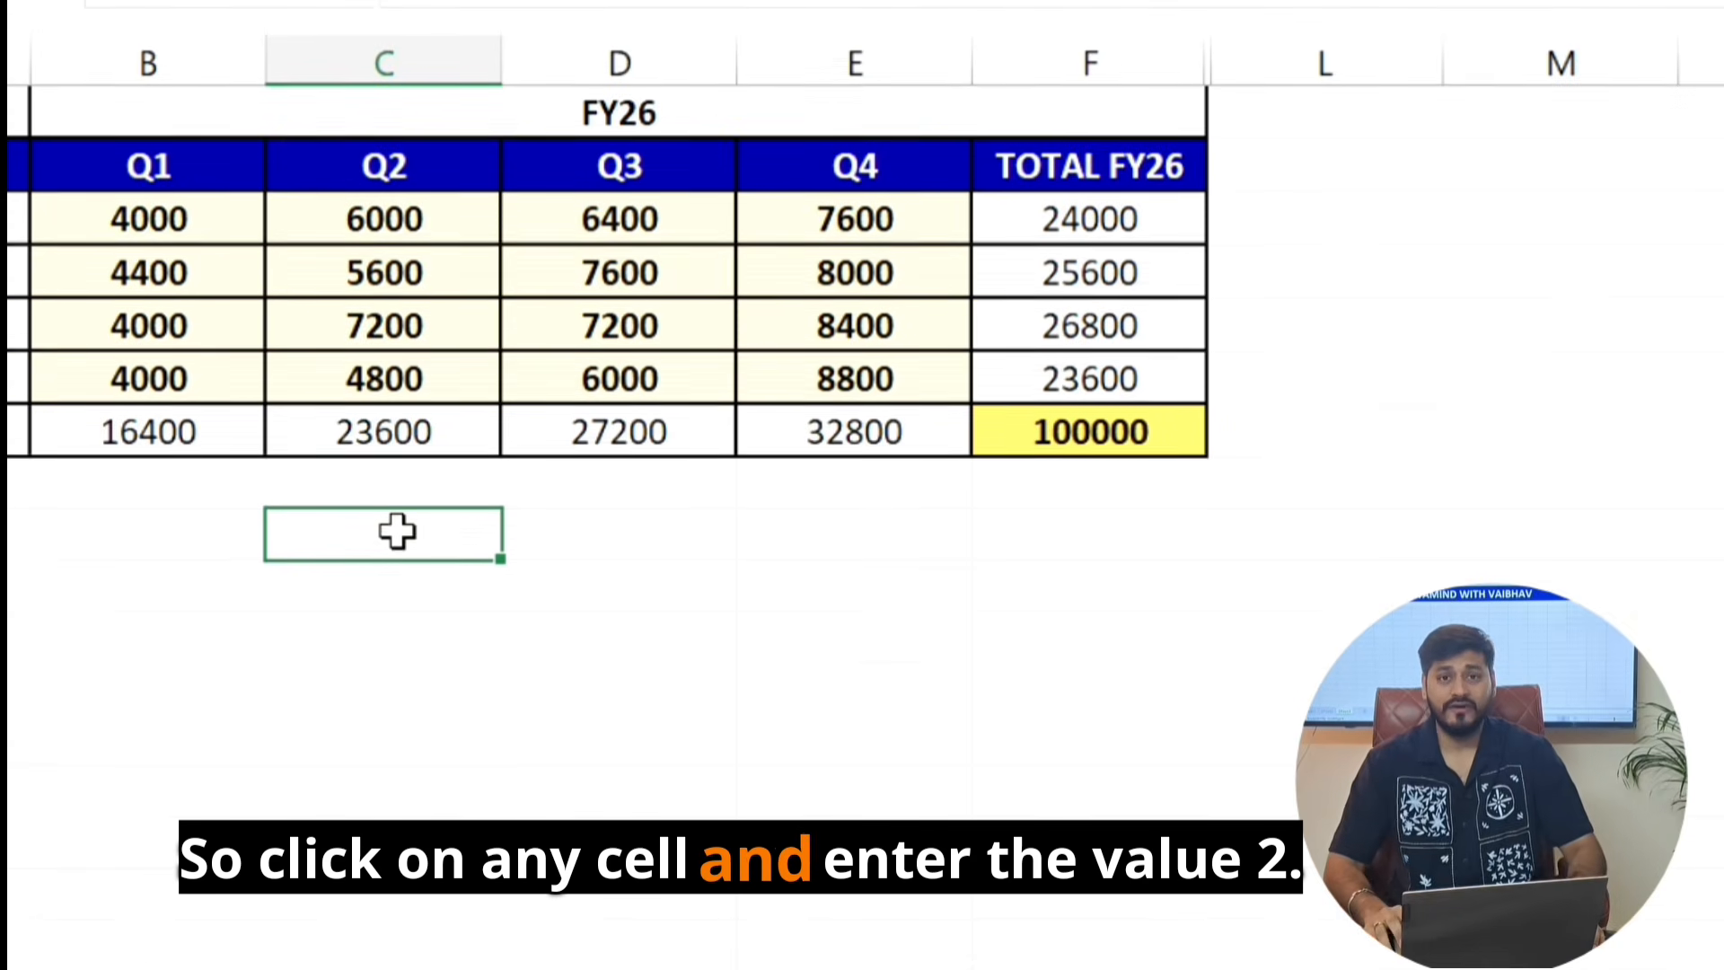
Enter 2 in the empty cell below the Q2 column and copy that cell.
text(2)
key(Return)
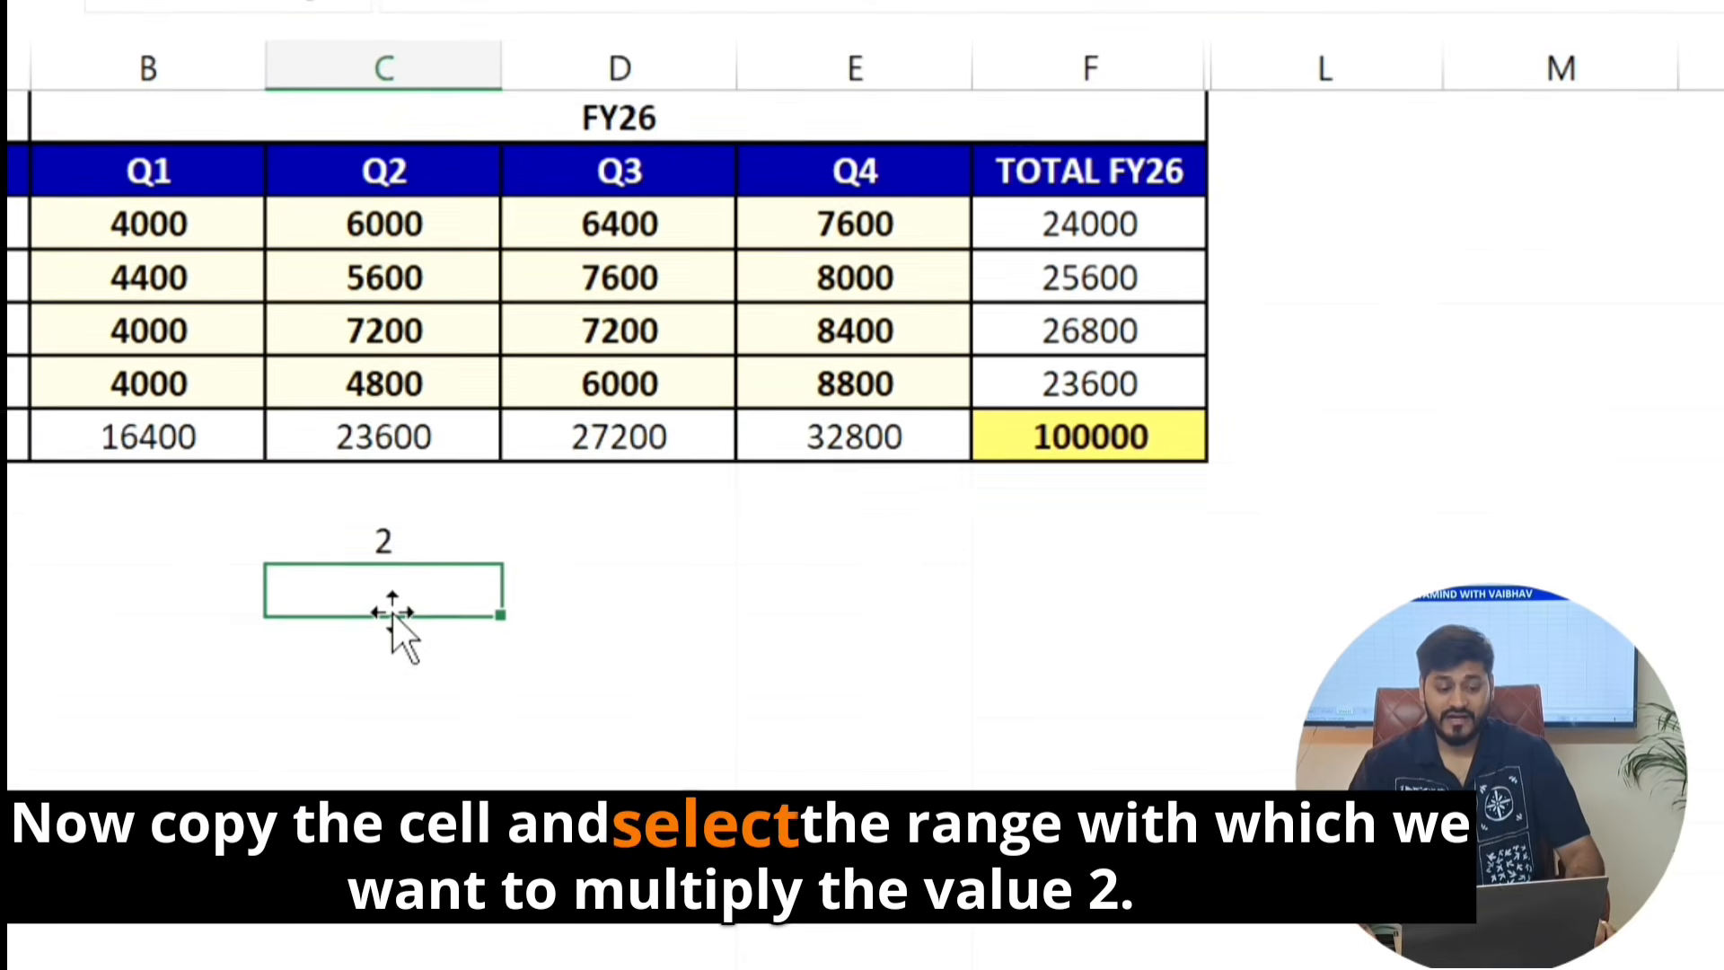
key(Up)
key(ctrl+c)
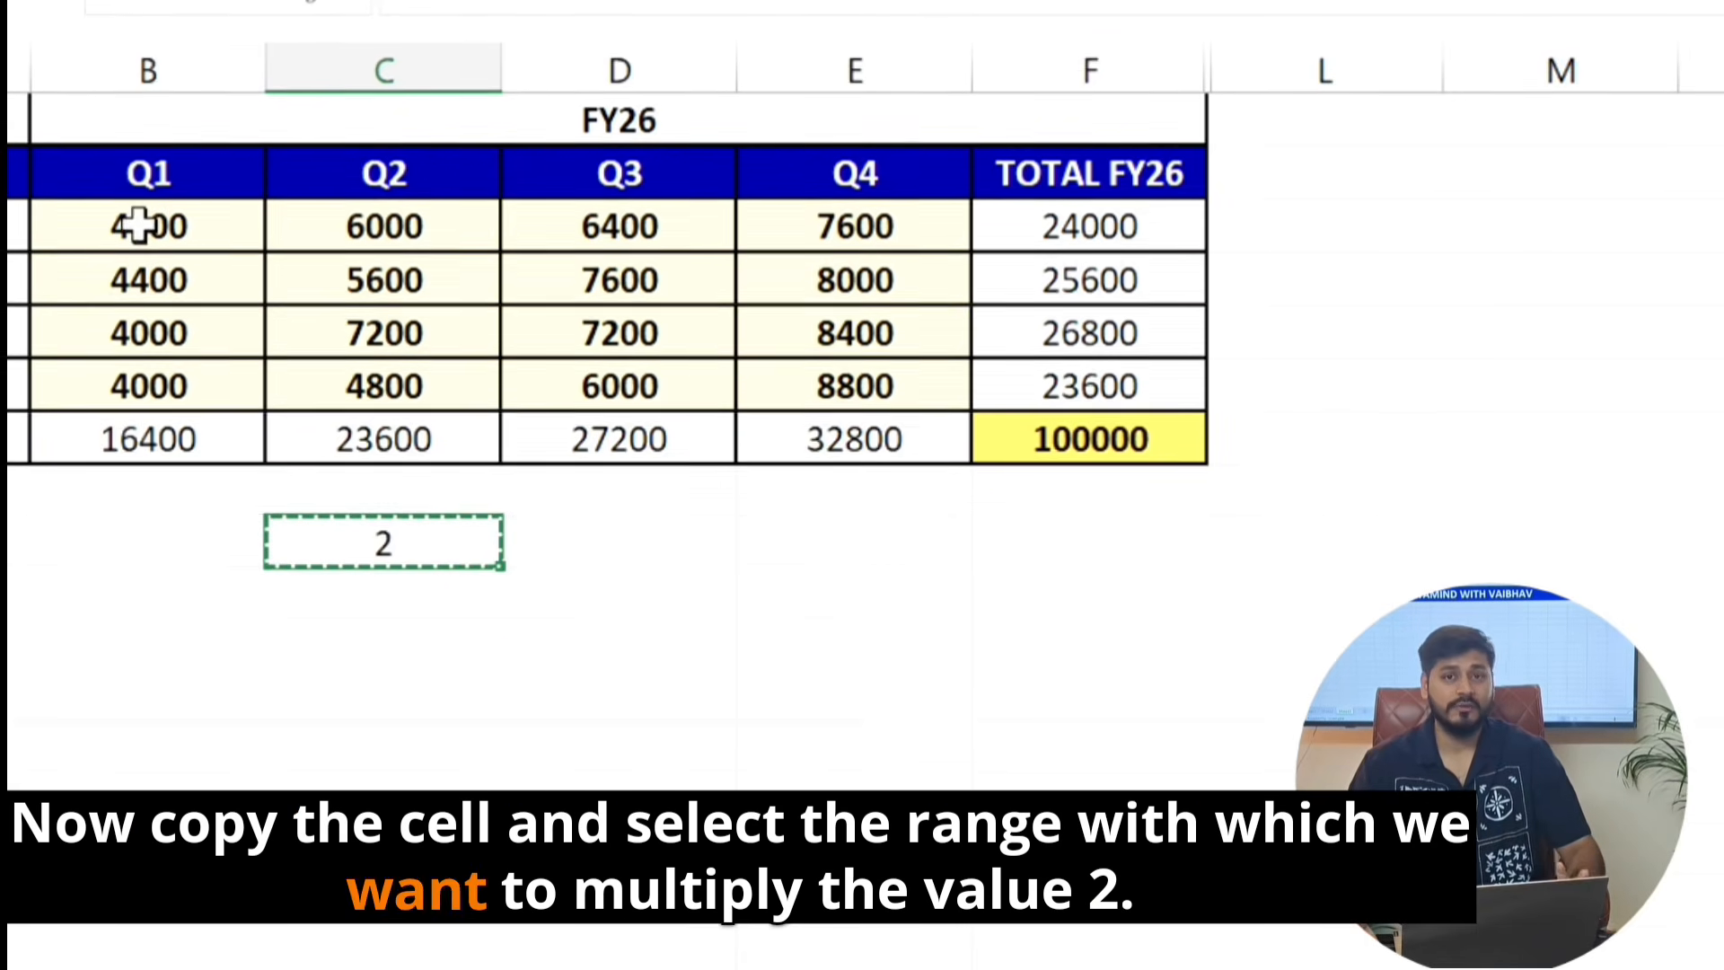
Try multiplying the Q1 to Q4 figures by the copied 2 using Paste Special with All and Multiply, and undo it.
drag(126, 226, 808, 385)
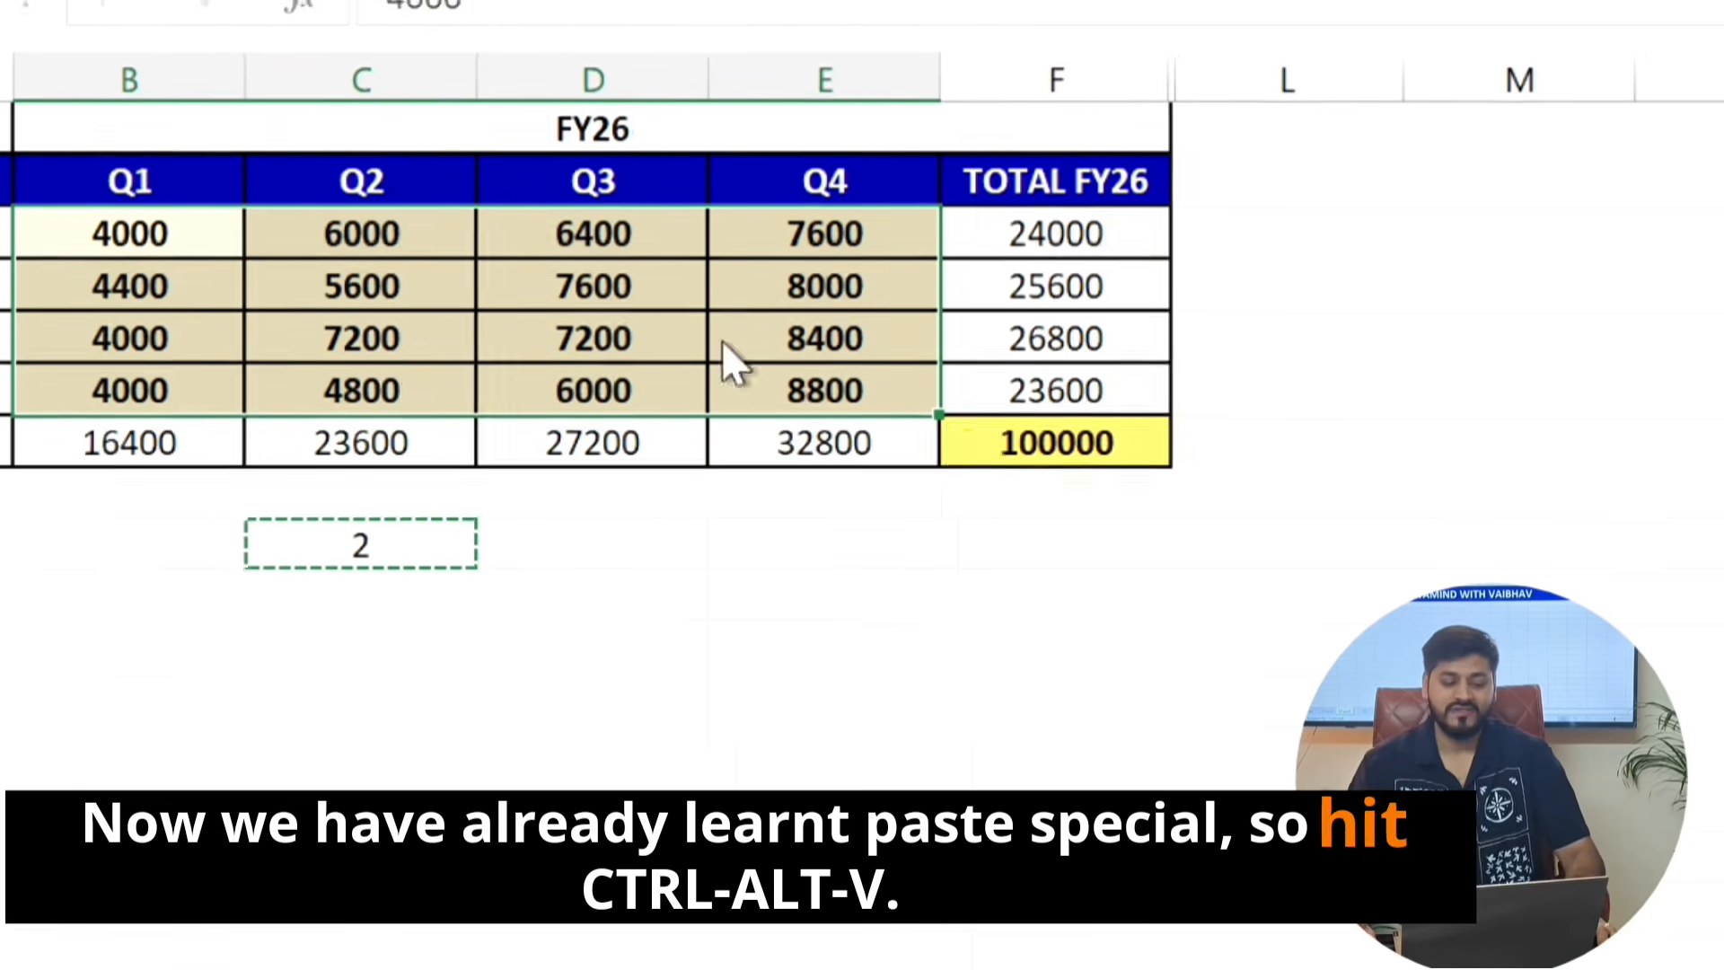
key(ctrl+alt+v)
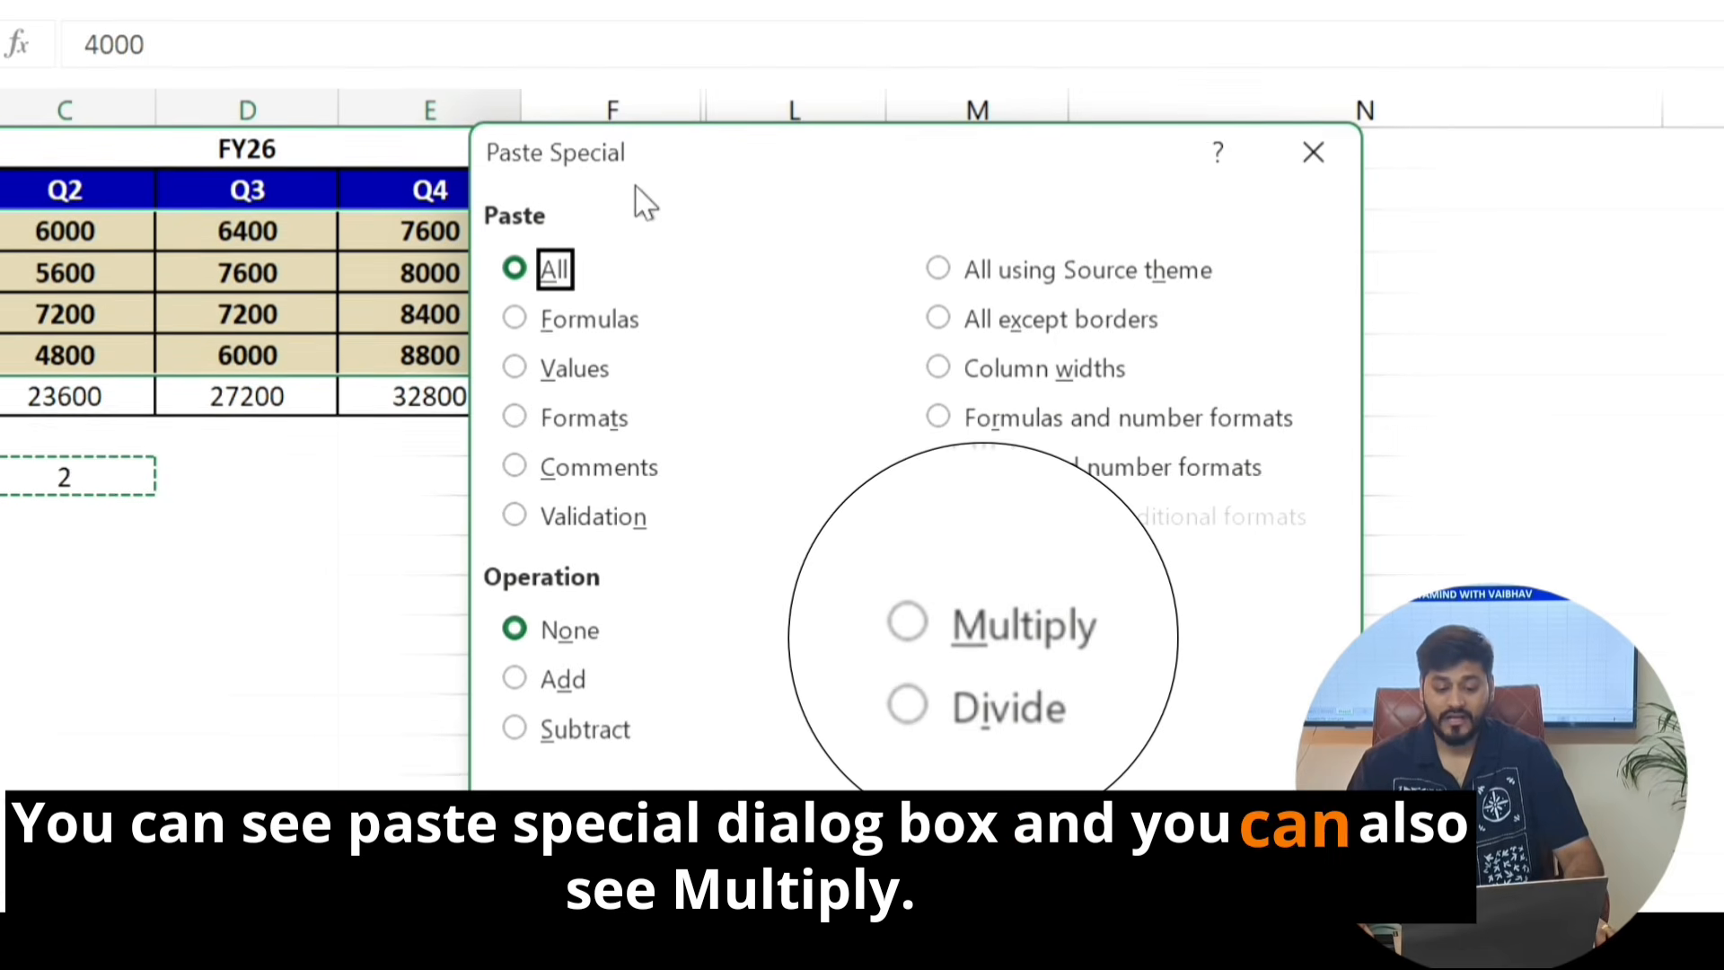
click(909, 626)
click(1165, 875)
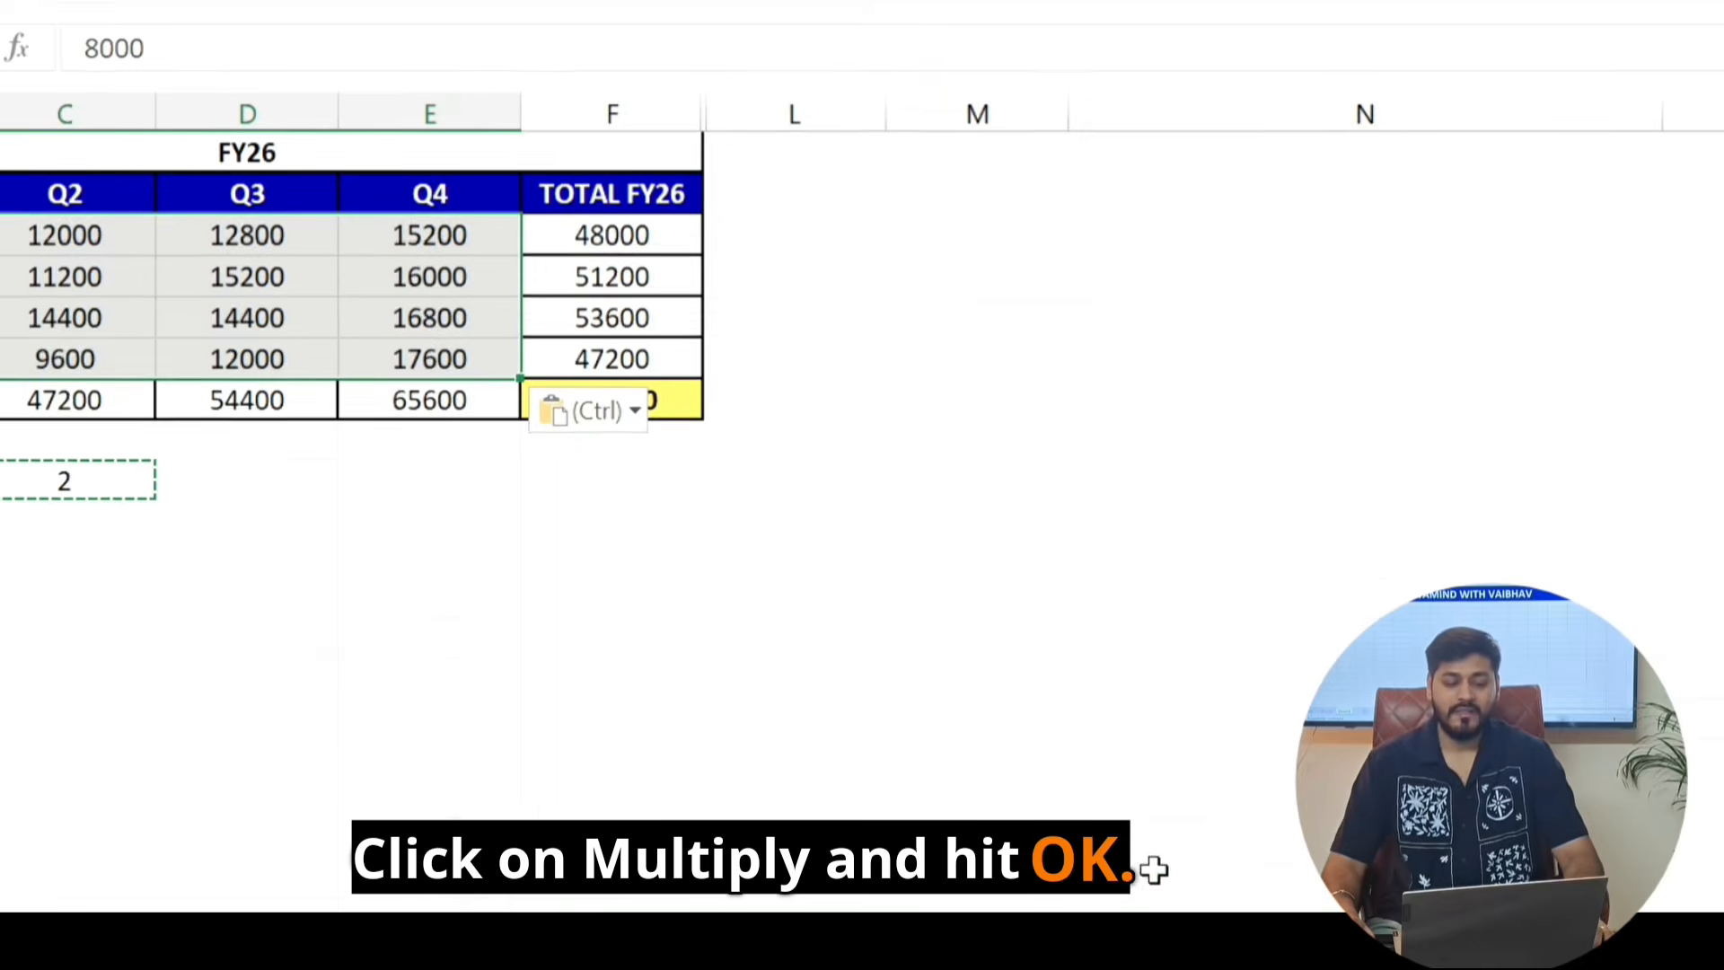
key(Escape)
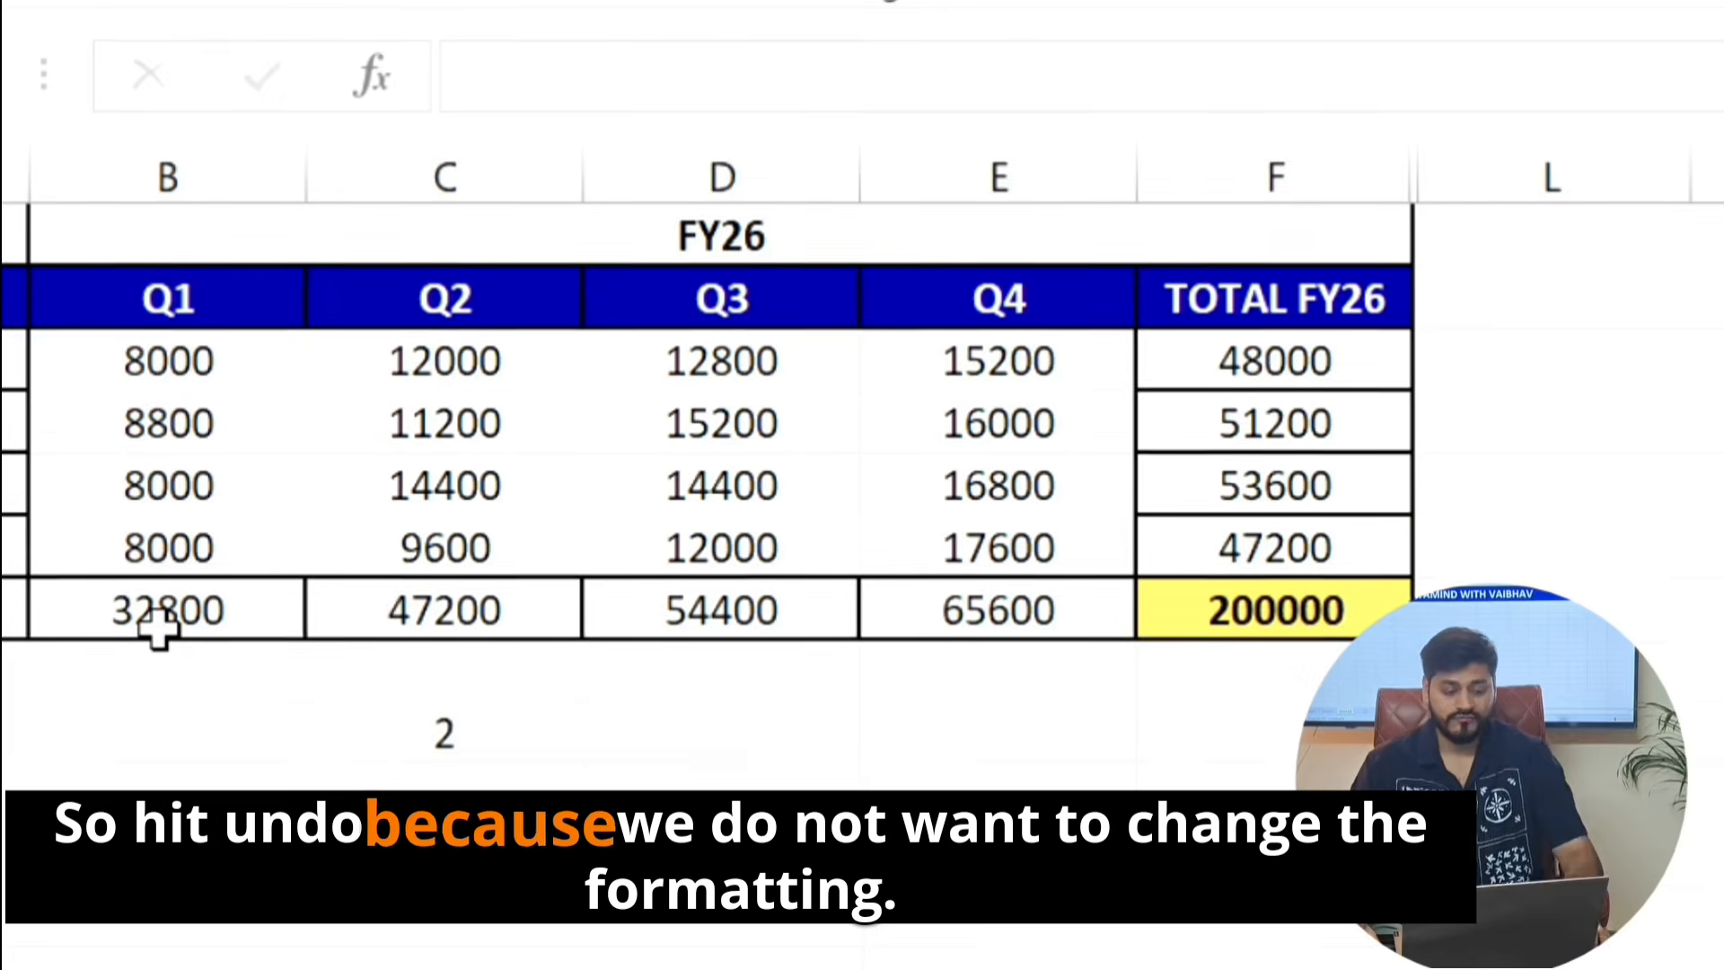
key(ctrl+z)
key(Escape)
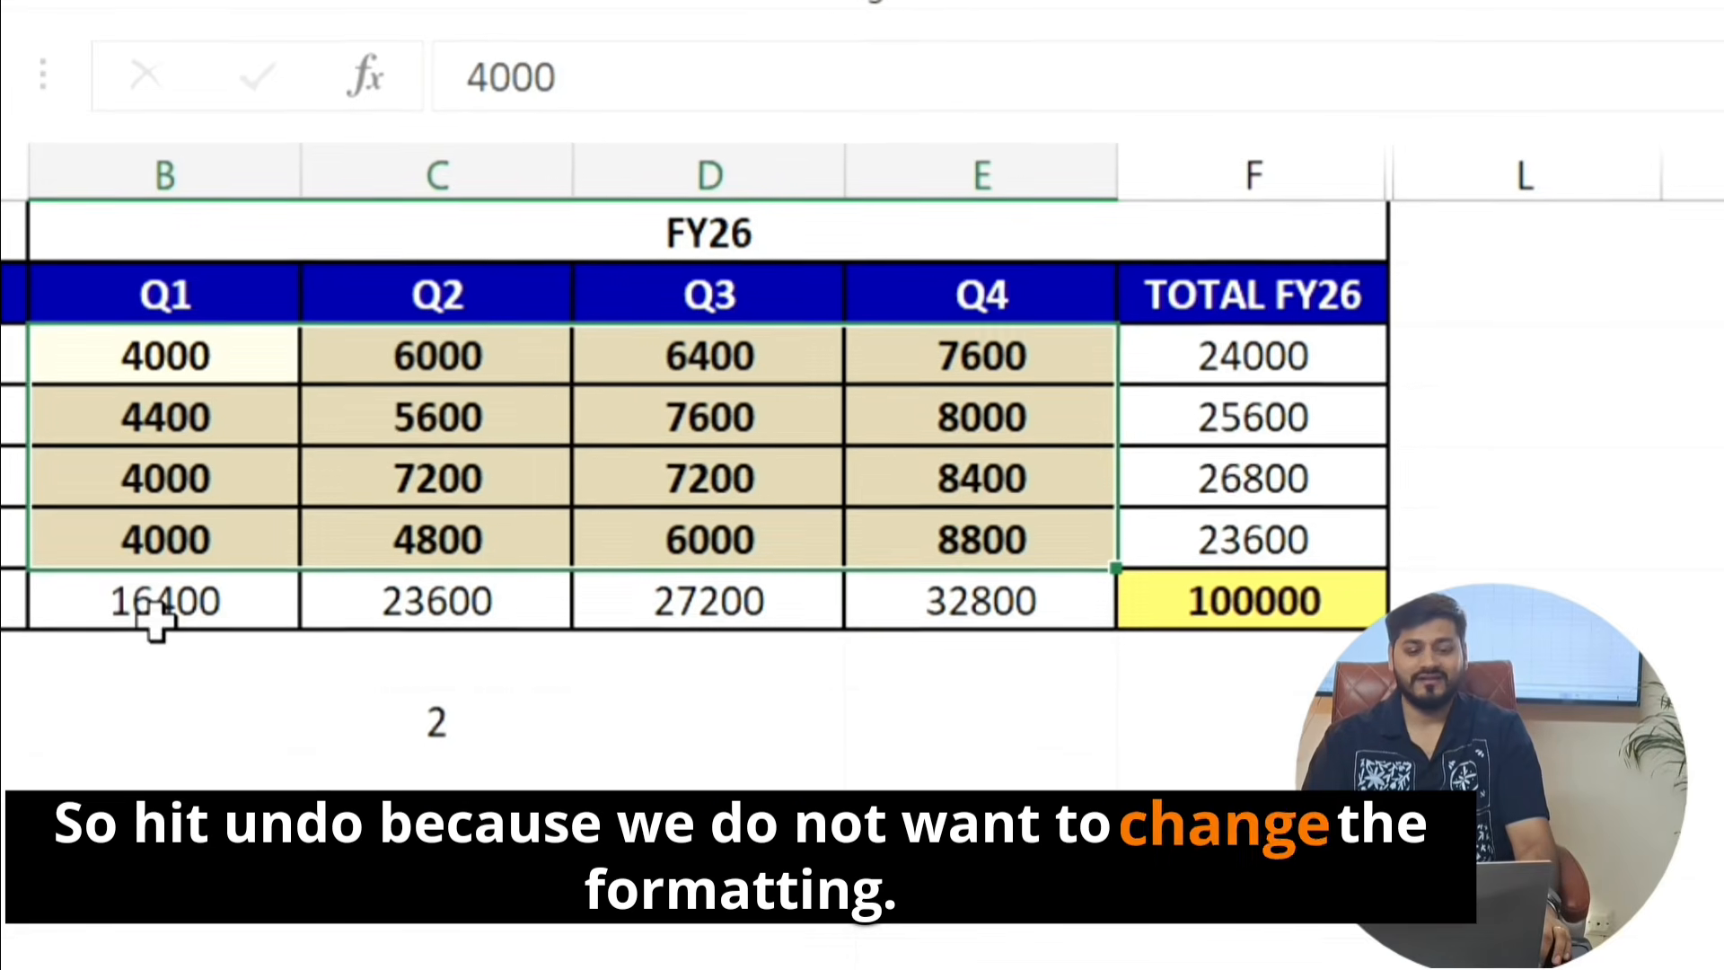
Copy the cell containing 2 and multiply the Q1 to Q4 figures by it using Paste Special with Values and Multiply.
click(404, 710)
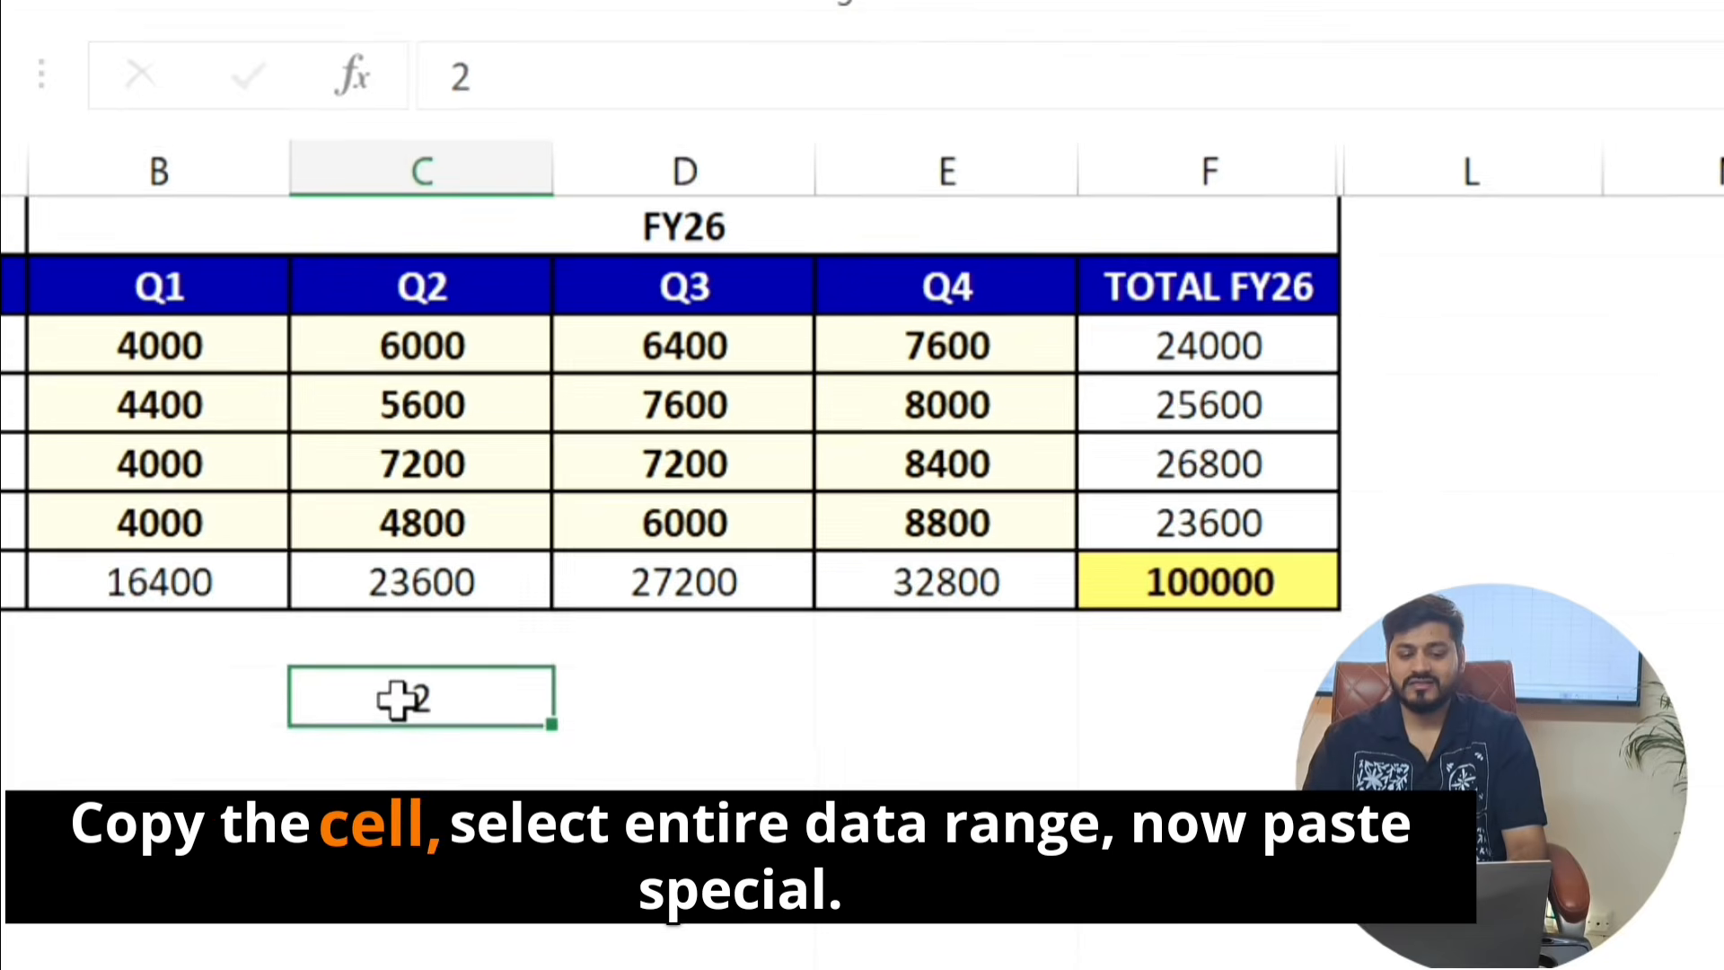
key(ctrl+c)
drag(171, 339, 864, 515)
key(ctrl+alt+v)
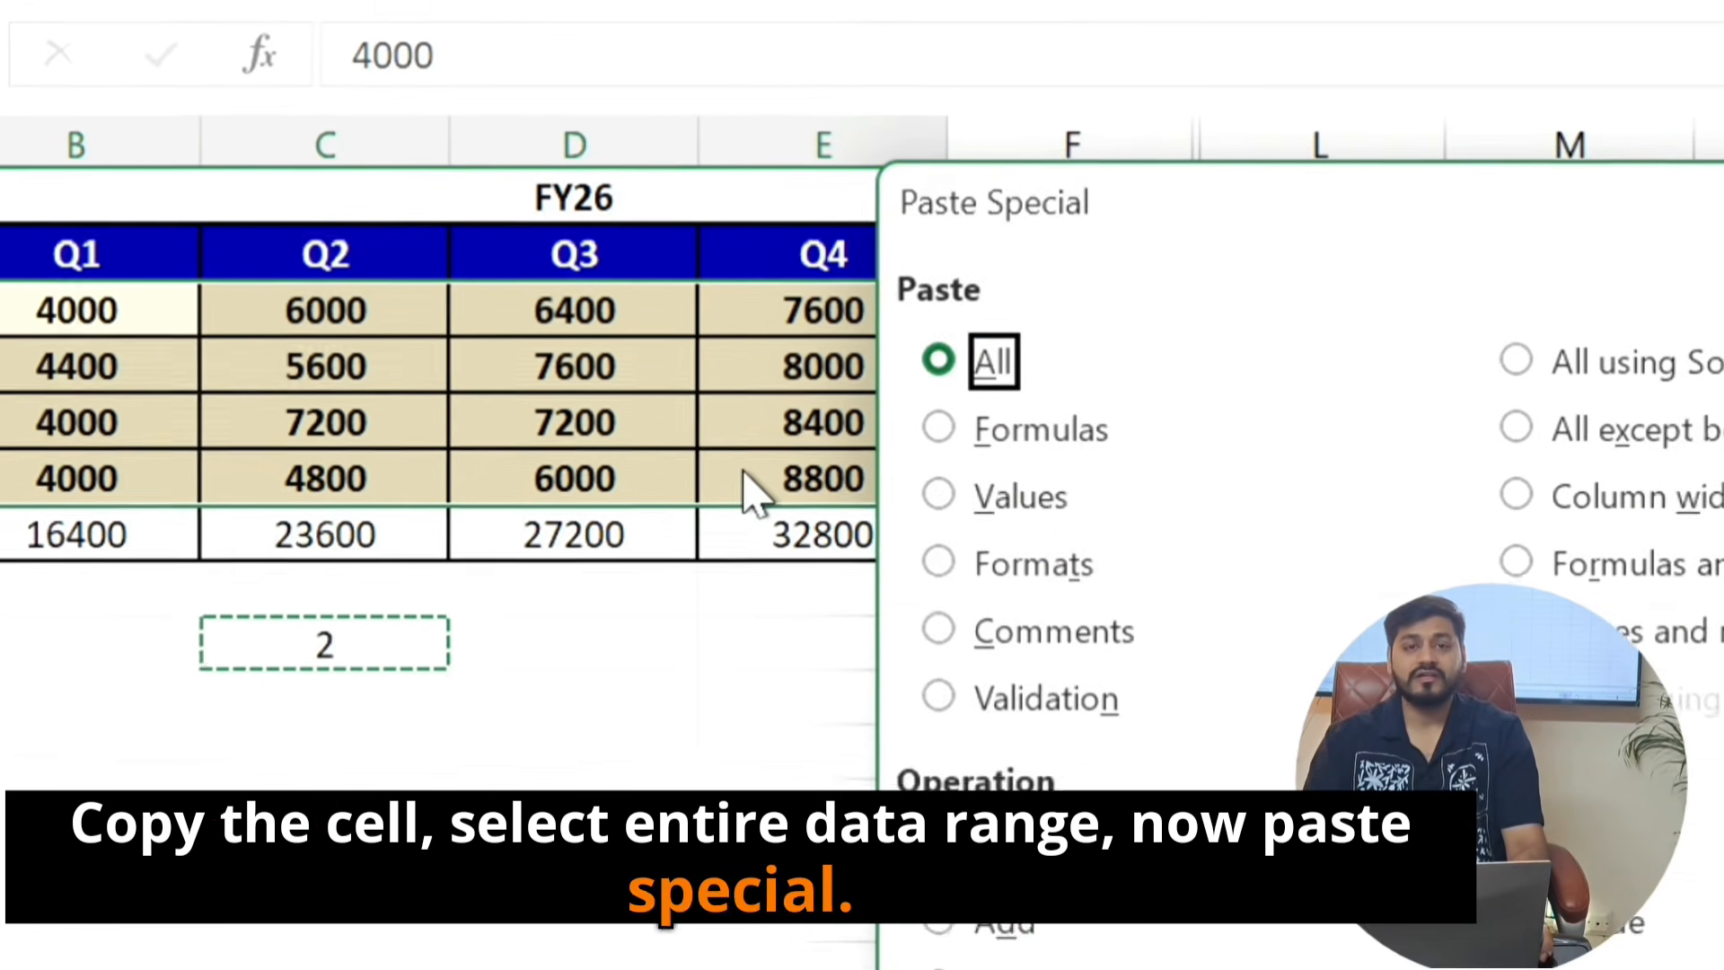
click(1397, 810)
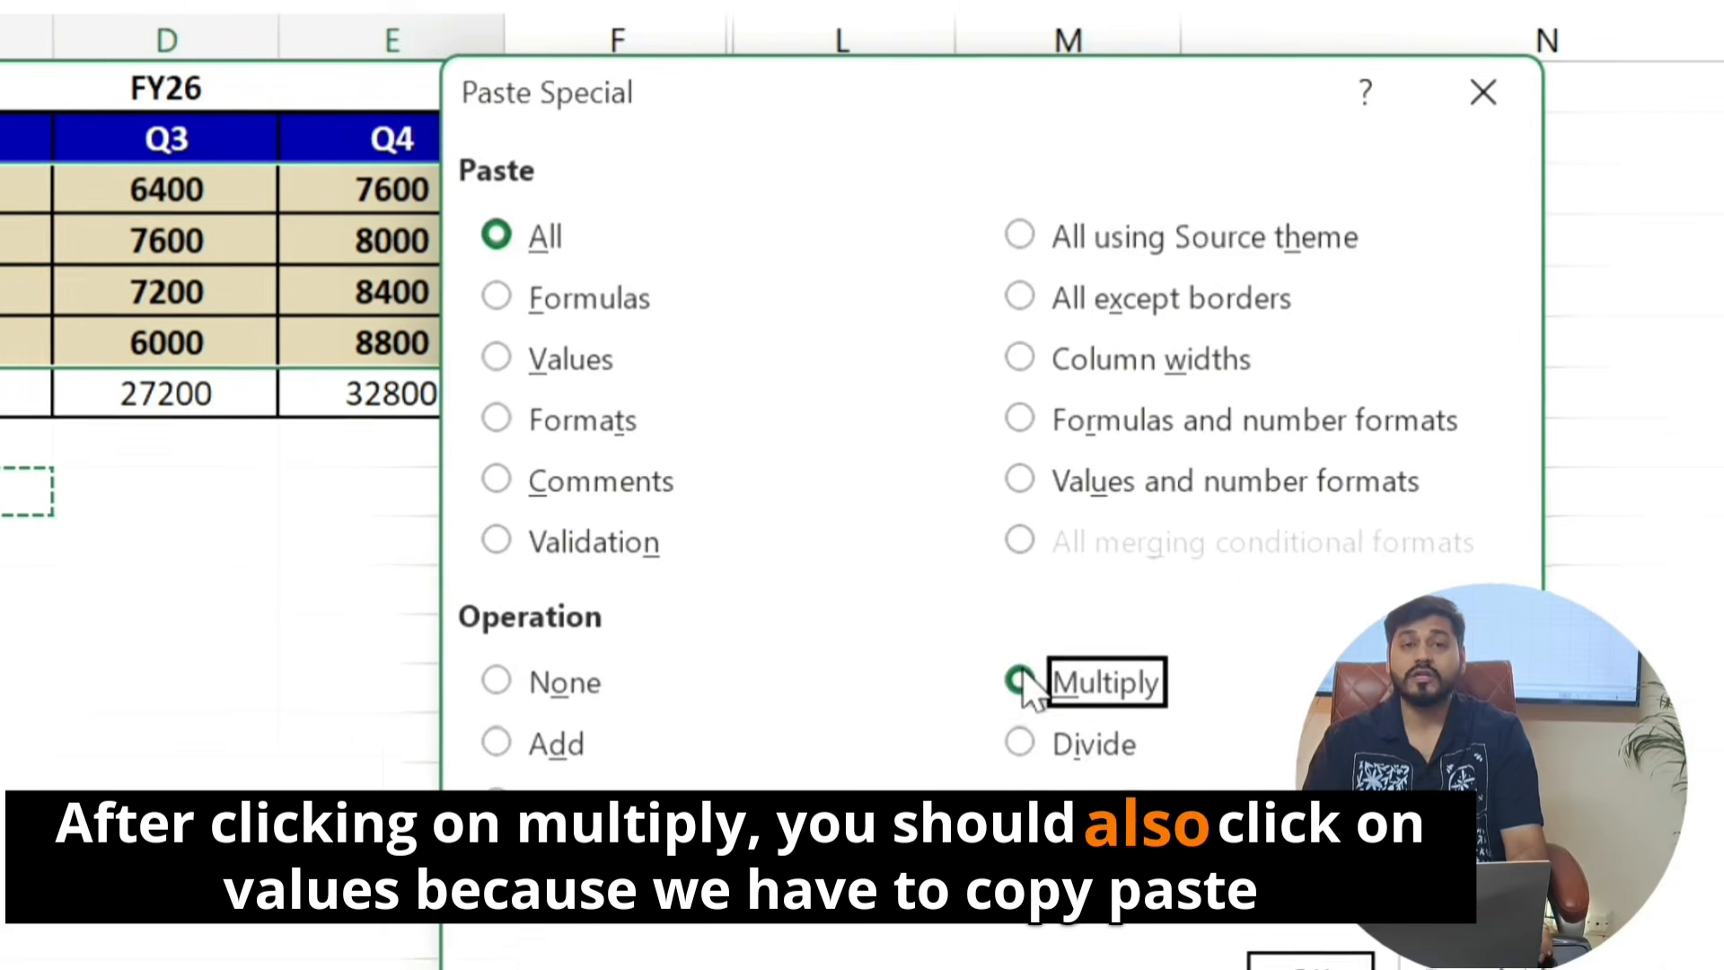
click(405, 325)
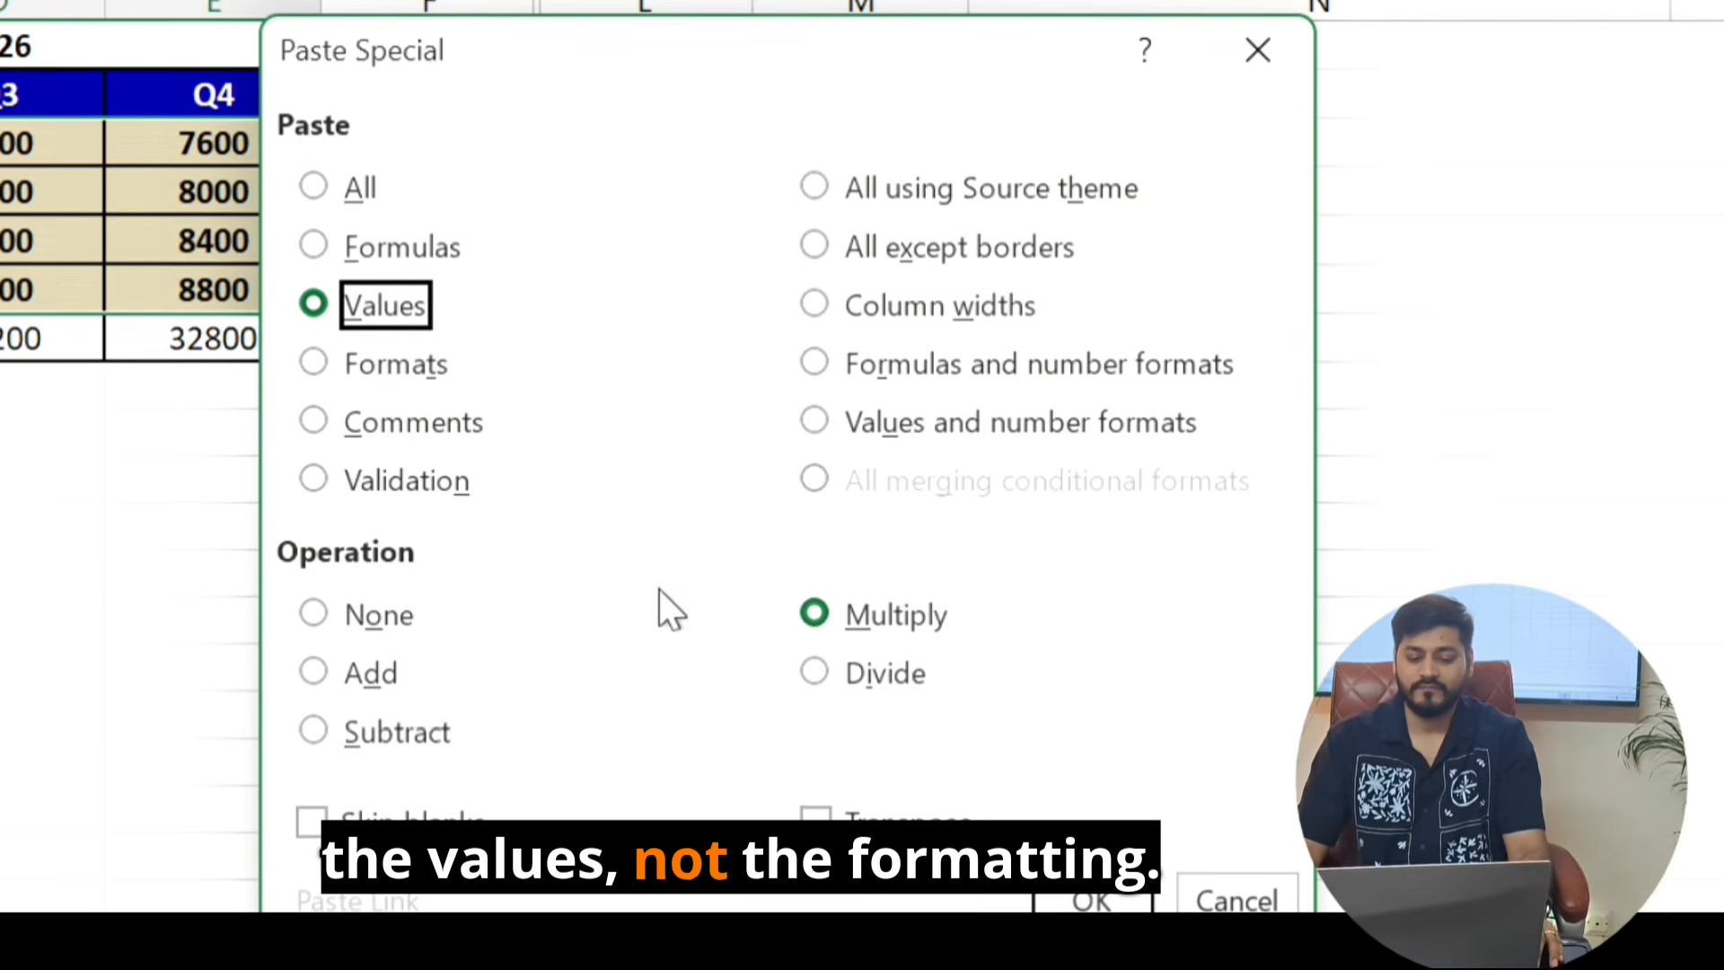
click(1042, 900)
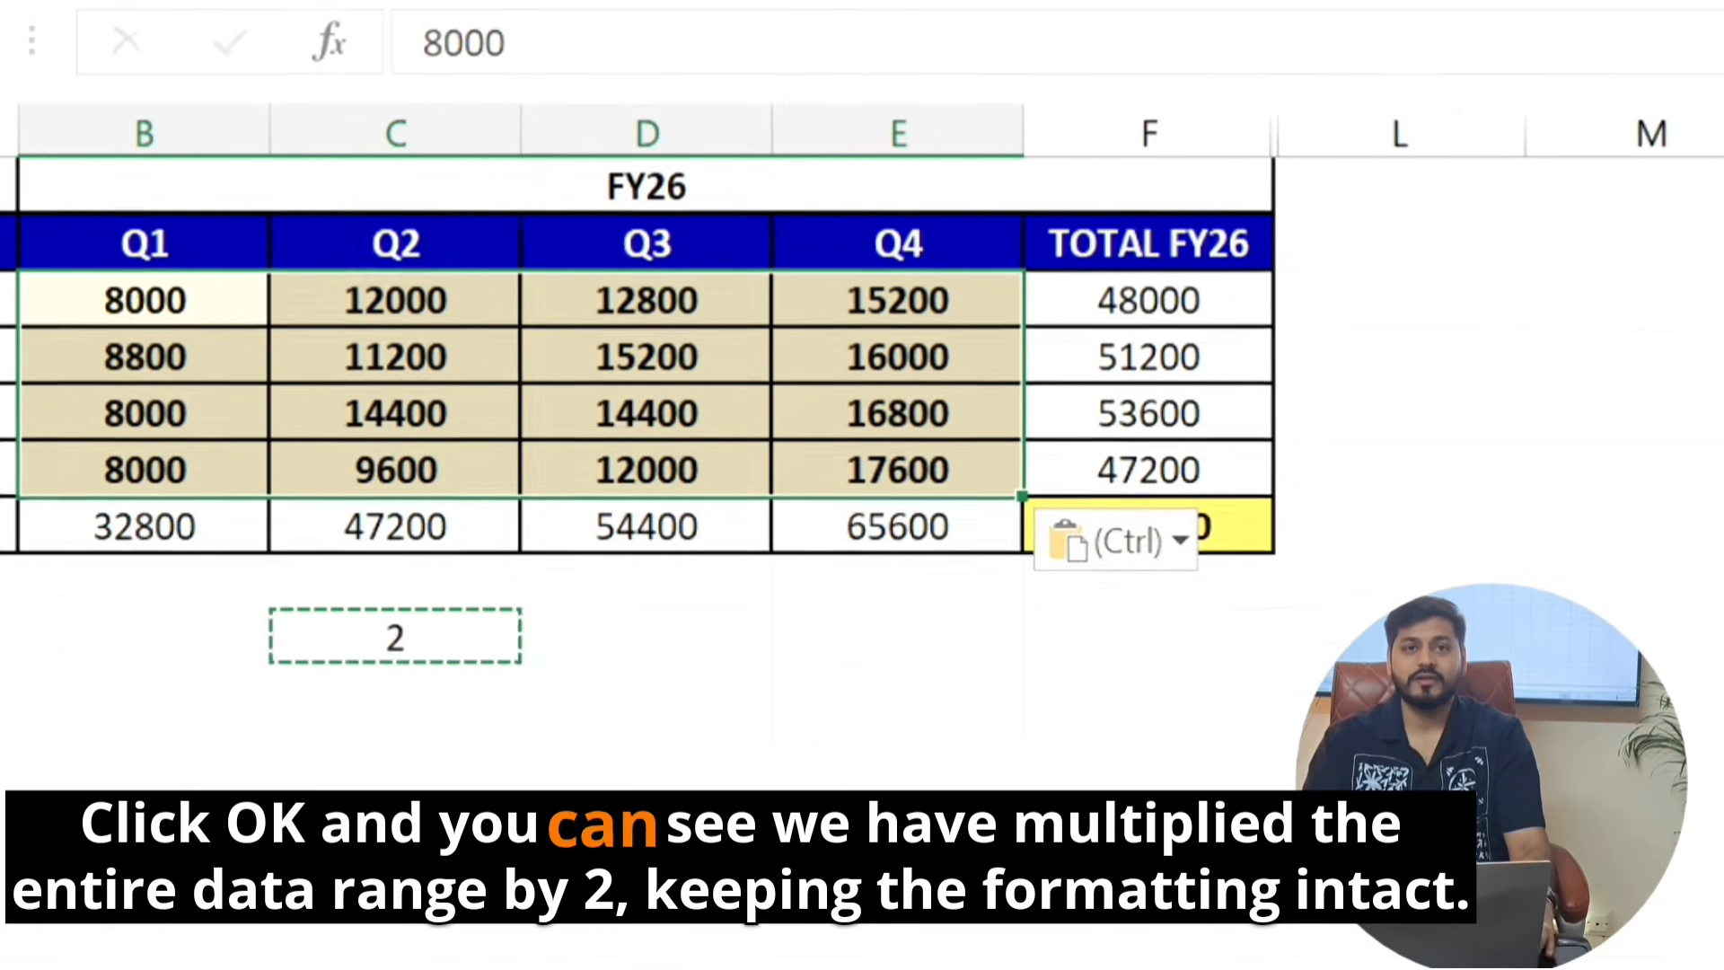
click(986, 750)
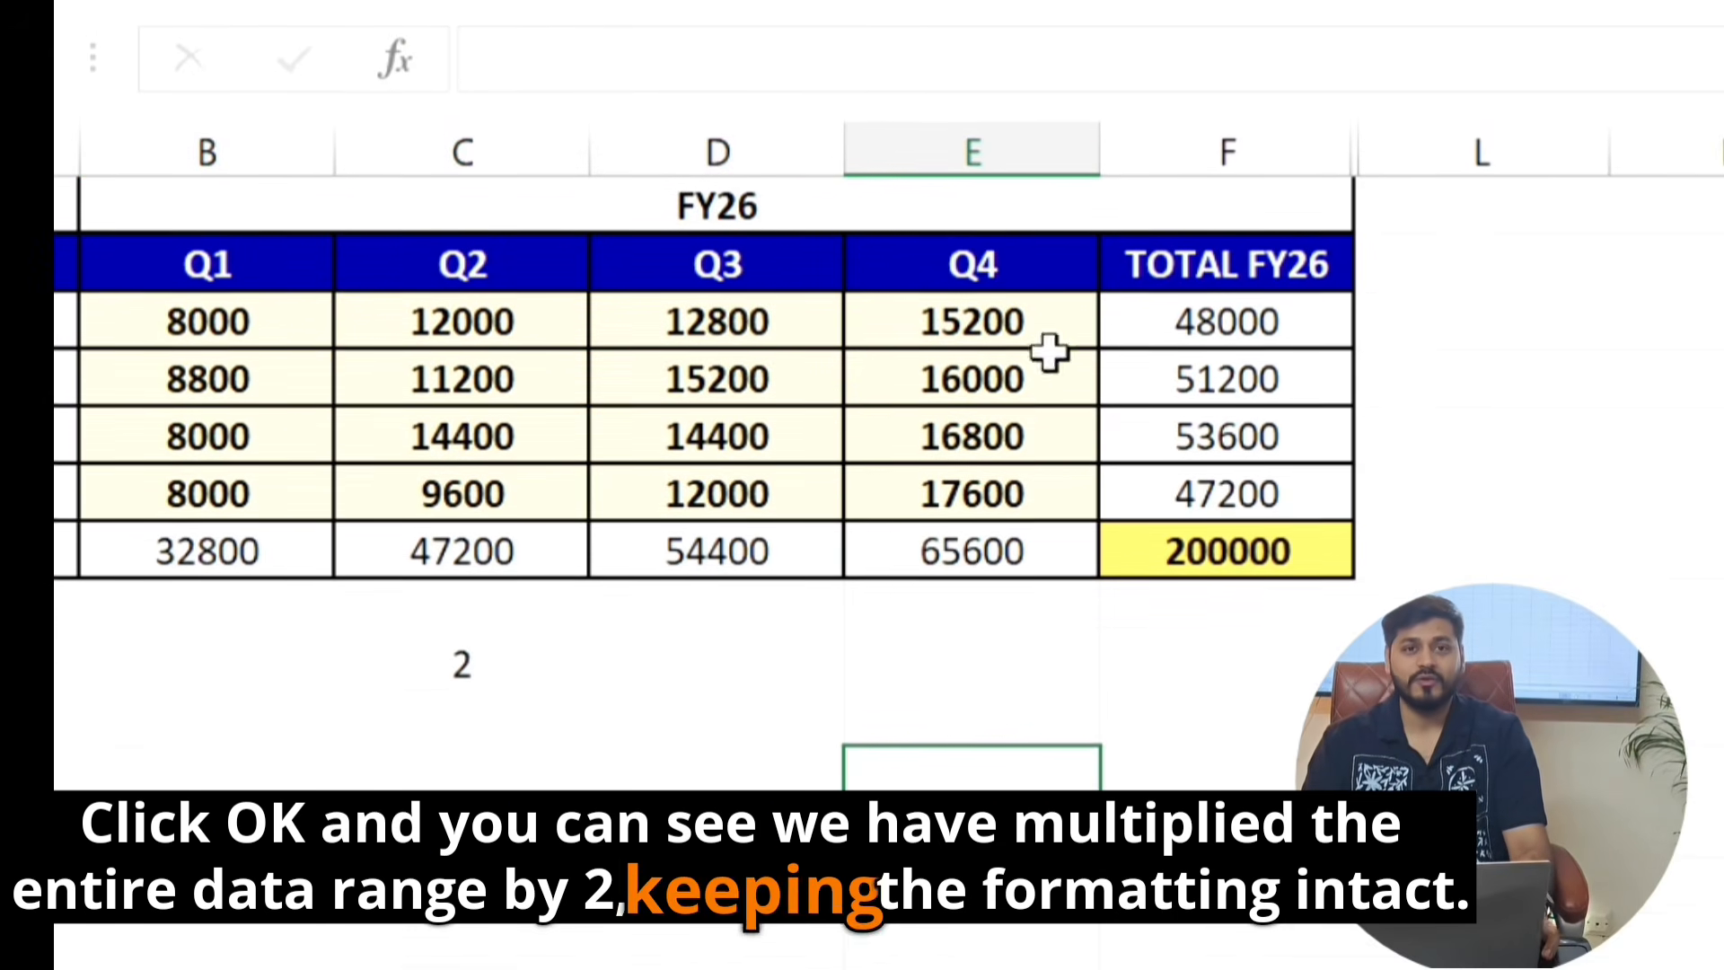